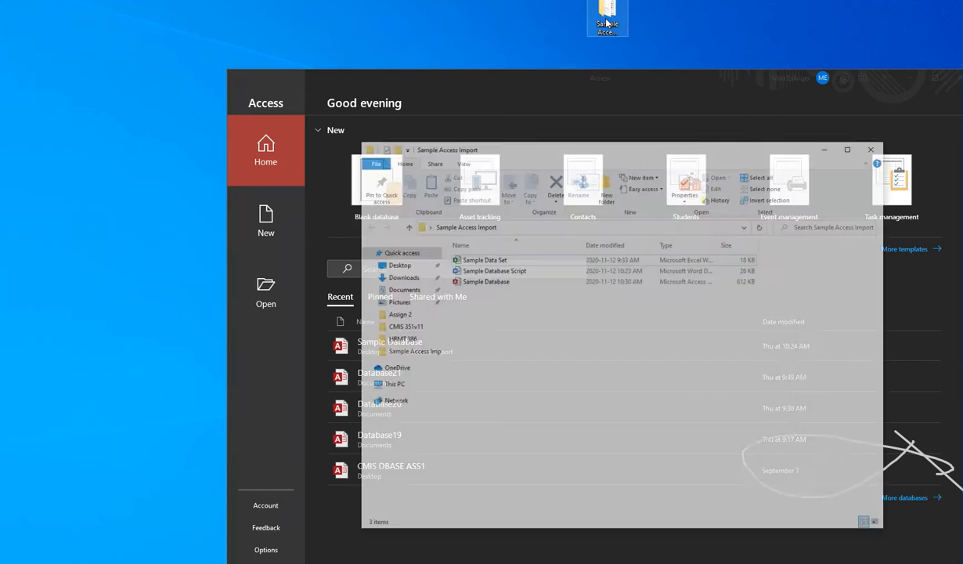
# Open the Sample Database Script document from the Sample Access Import folder as a reference, and return to Access.
pyautogui.doubleClick(569, 245)
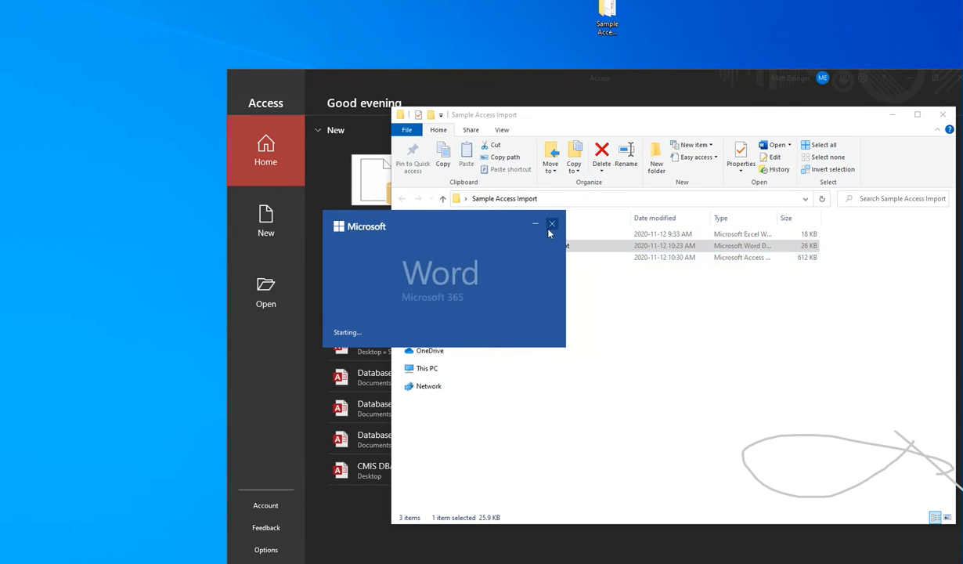
pyautogui.click(892, 114)
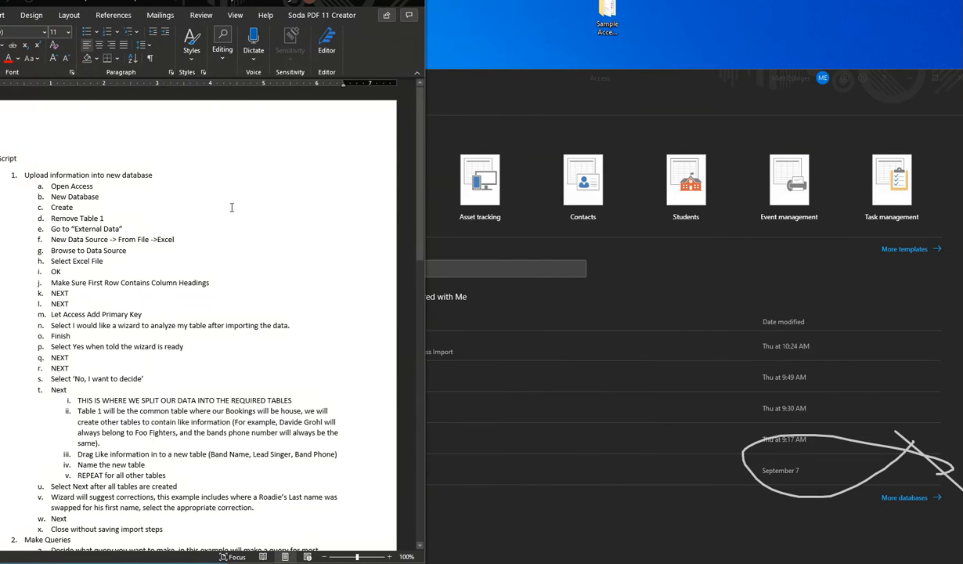
pyautogui.click(540, 106)
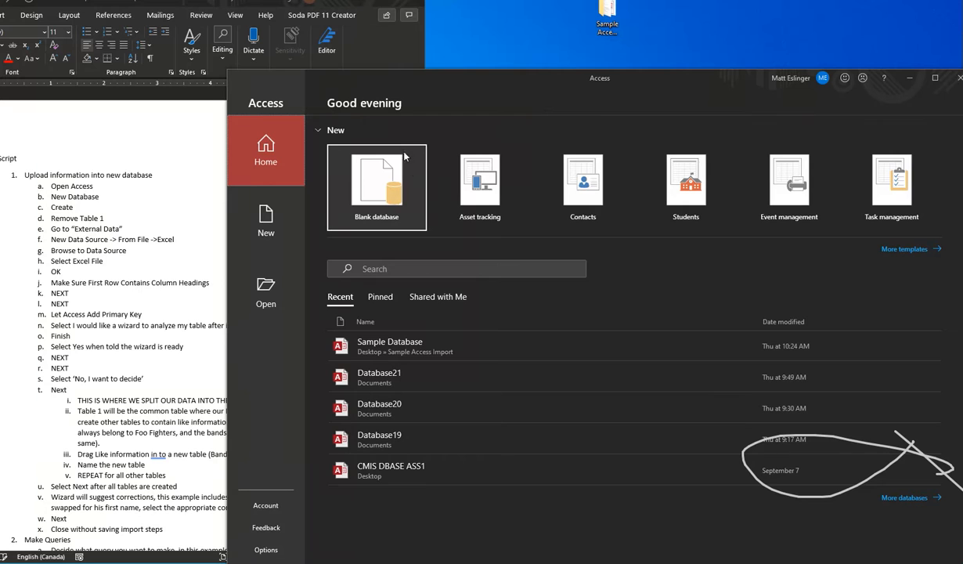
# Create a blank database named New Database and close its default empty table.
pyautogui.click(361, 191)
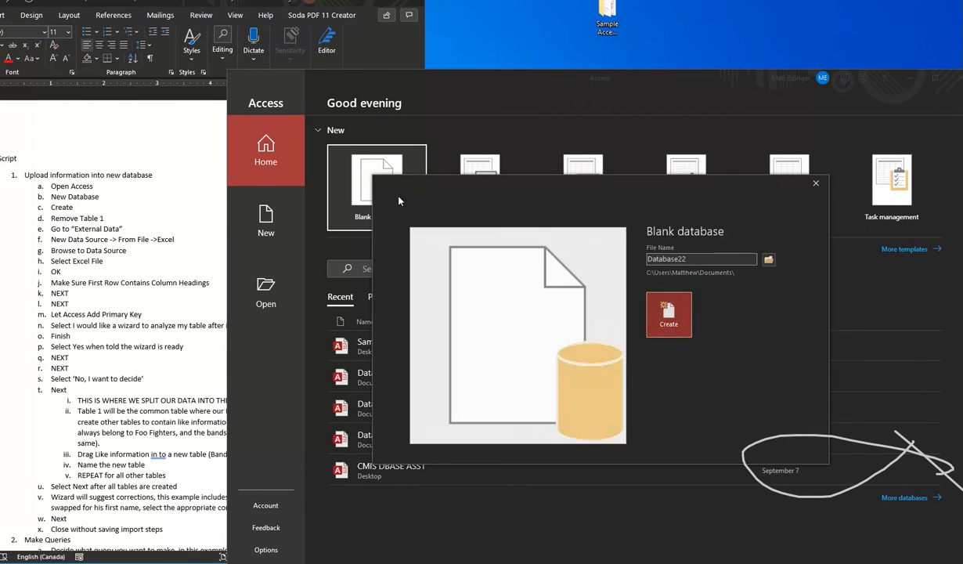
pyautogui.doubleClick(695, 260)
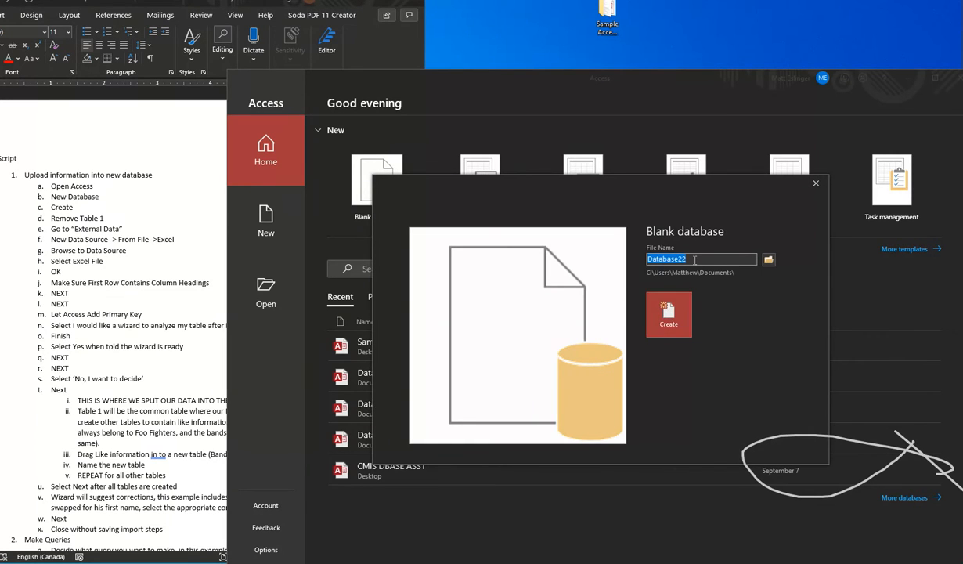
pyautogui.write('New')
pyautogui.click(669, 313)
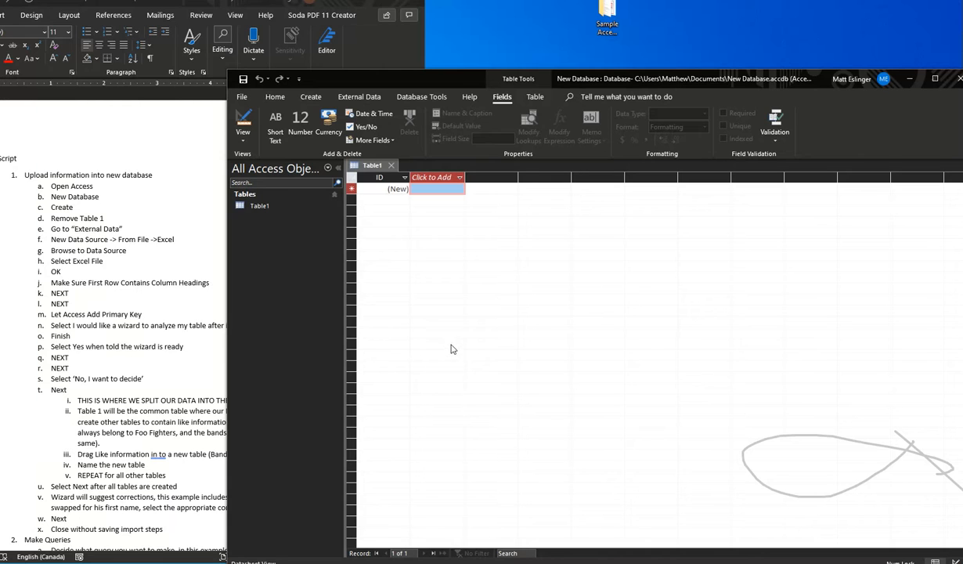
pyautogui.click(391, 165)
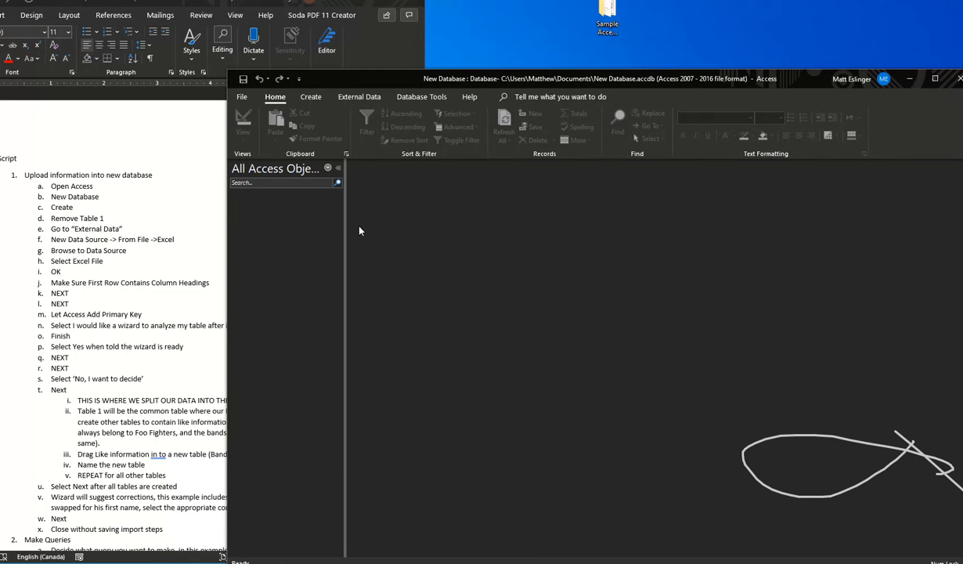
# Open the Sample Data Set workbook from the Sample Access Import folder on the desktop and reposition it so all columns show.
pyautogui.doubleClick(606, 16)
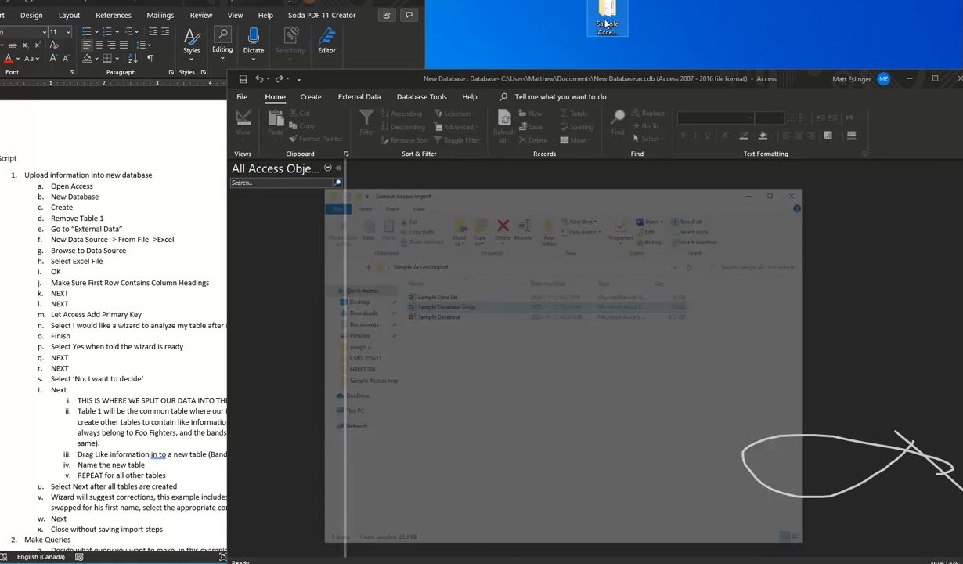
pyautogui.click(501, 233)
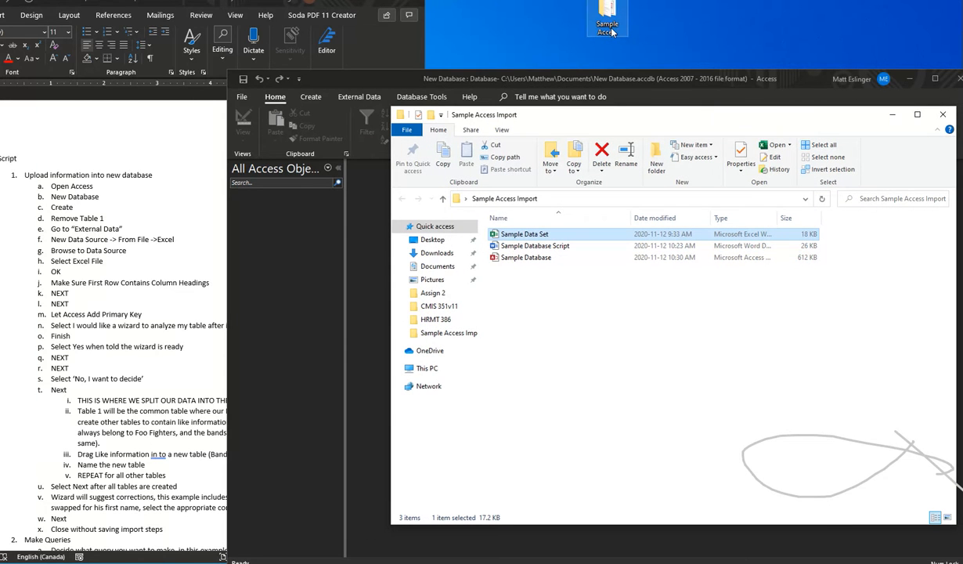
pyautogui.doubleClick(532, 234)
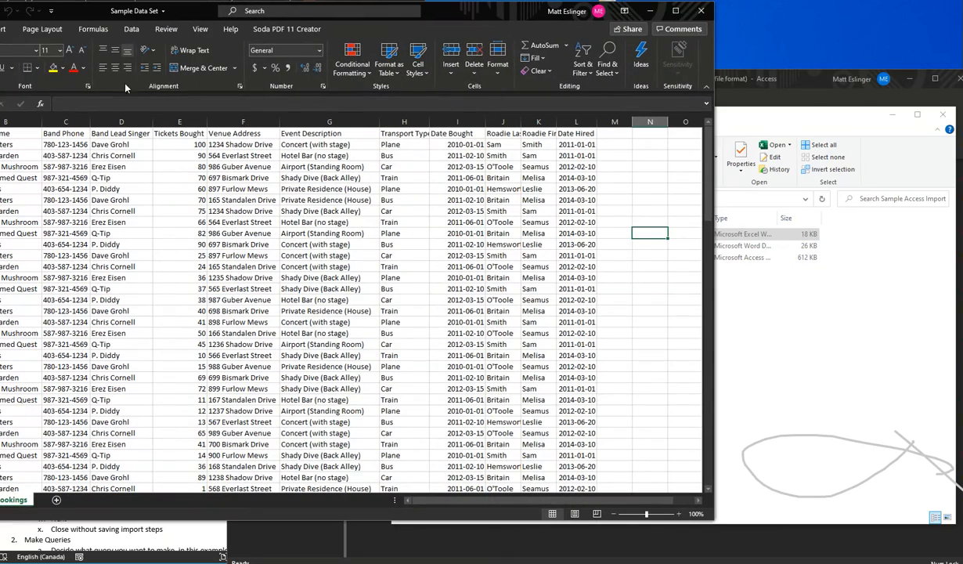
pyautogui.moveTo(96, 14); pyautogui.dragTo(267, 46)
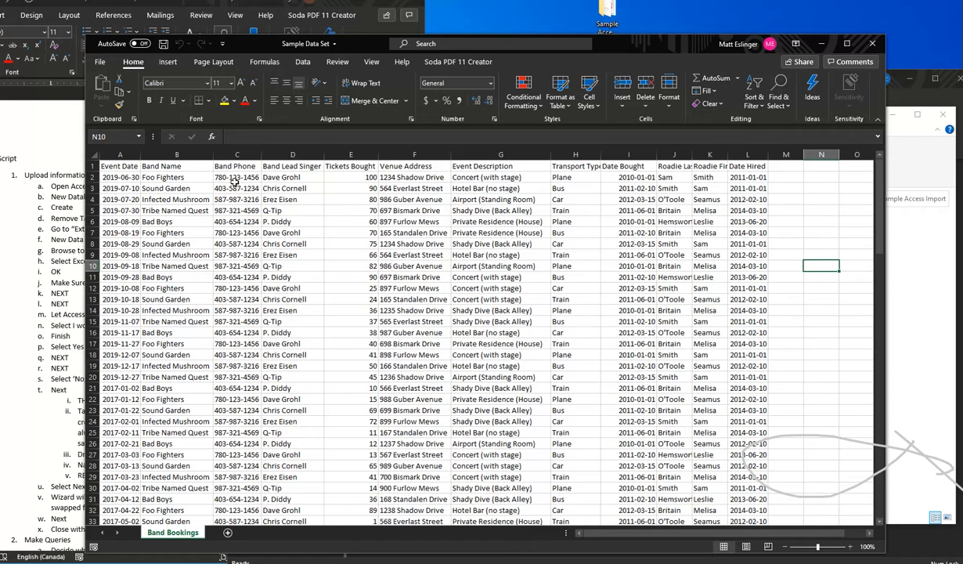
# Widen the roadie name columns to examine the Roadie Last, Roadie First and Date Hired headings, and close the workbook without saving.
pyautogui.moveTo(692, 155); pyautogui.dragTo(755, 154)
pyautogui.click(677, 166)
pyautogui.click(722, 165)
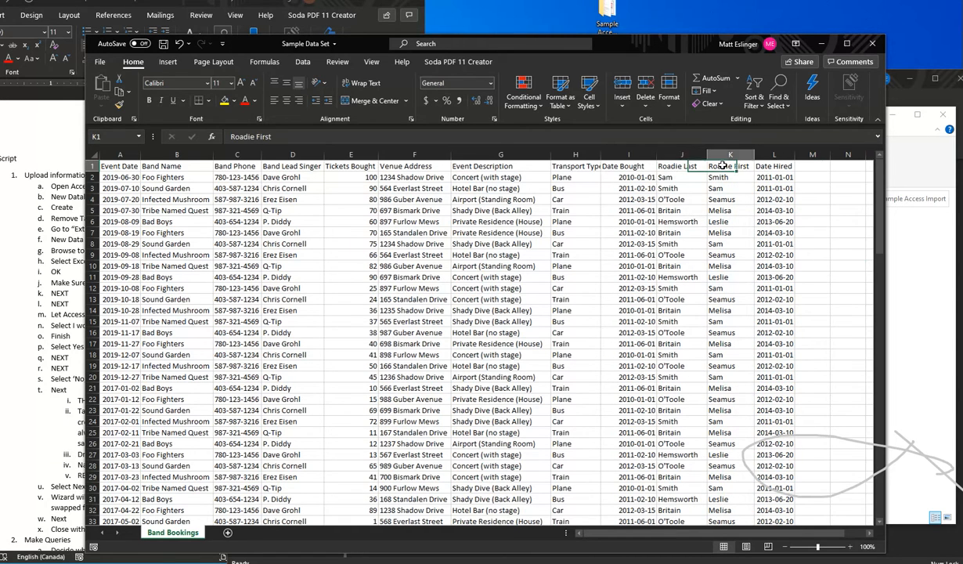
pyautogui.click(775, 166)
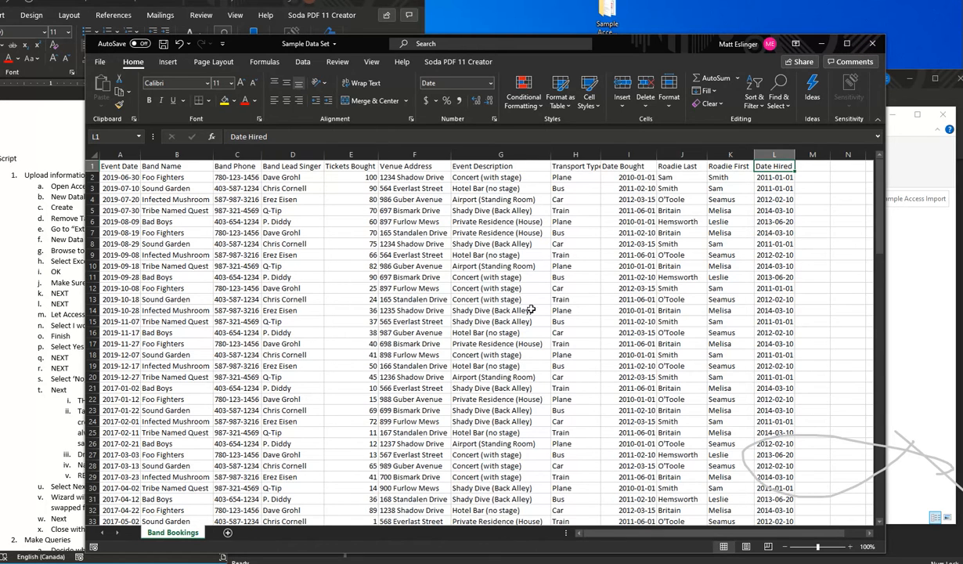
pyautogui.click(873, 44)
pyautogui.click(427, 289)
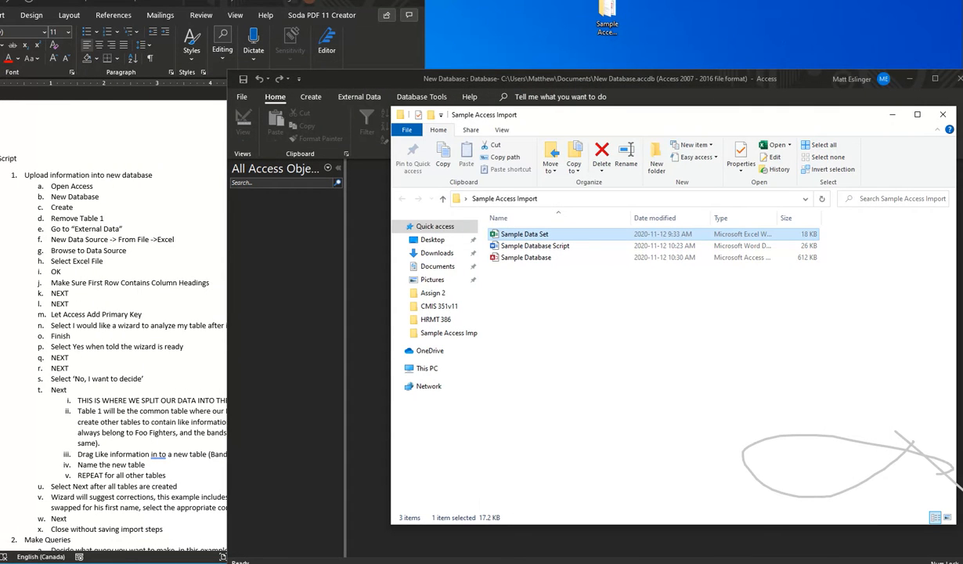
# Switch back to the New Database window in Access and start importing external data from an Excel file.
pyautogui.click(367, 374)
pyautogui.moveTo(785, 87); pyautogui.dragTo(717, 56)
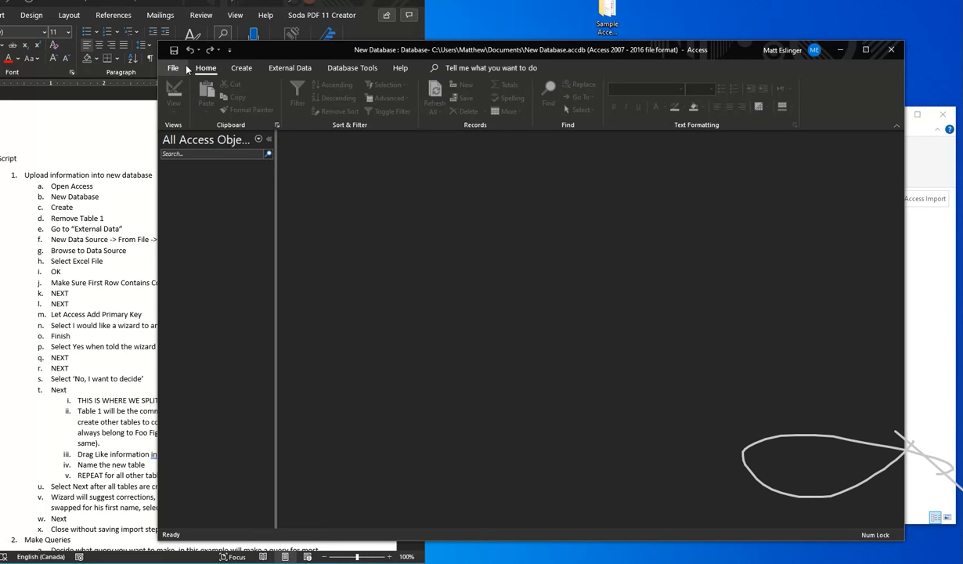
pyautogui.click(290, 68)
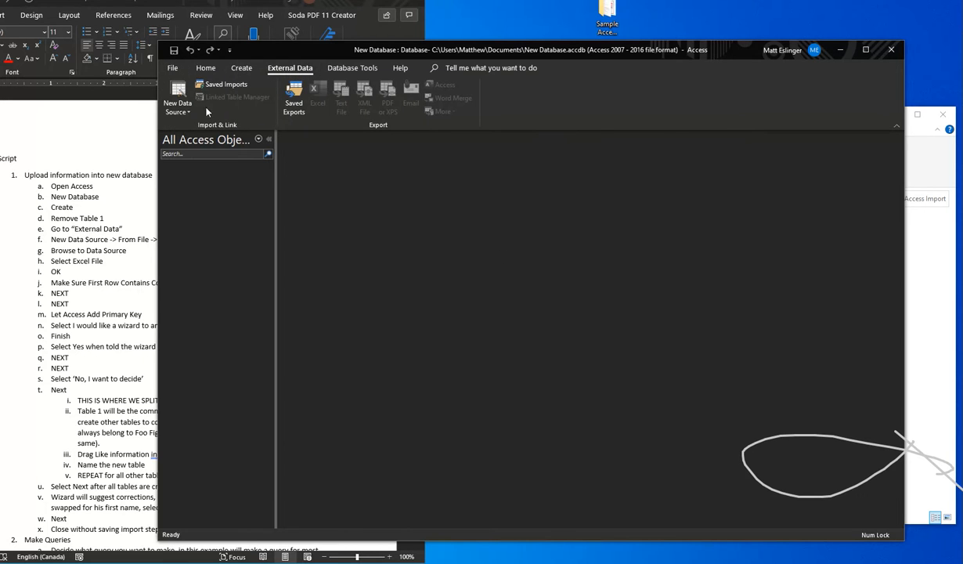
pyautogui.click(190, 116)
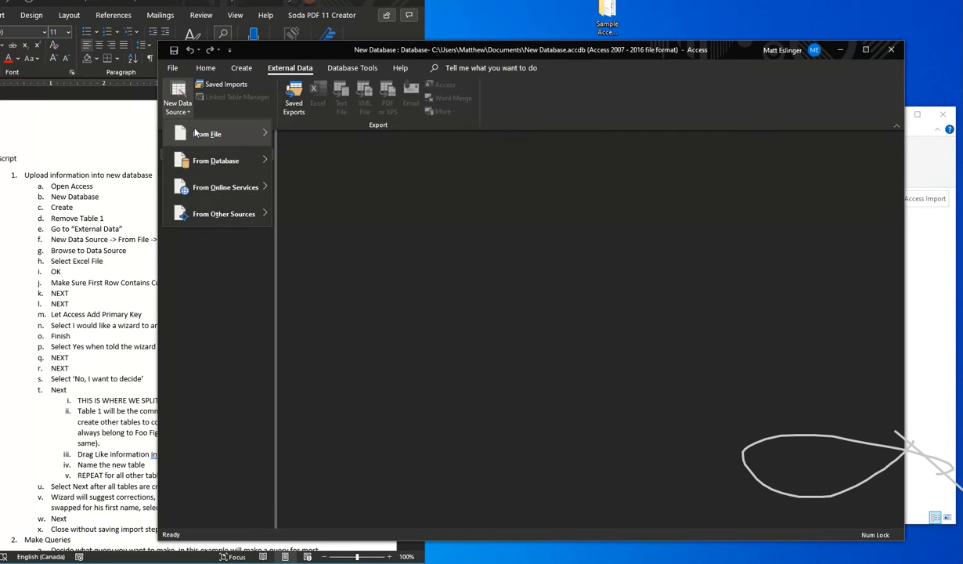
pyautogui.moveTo(196, 133)
pyautogui.click(339, 140)
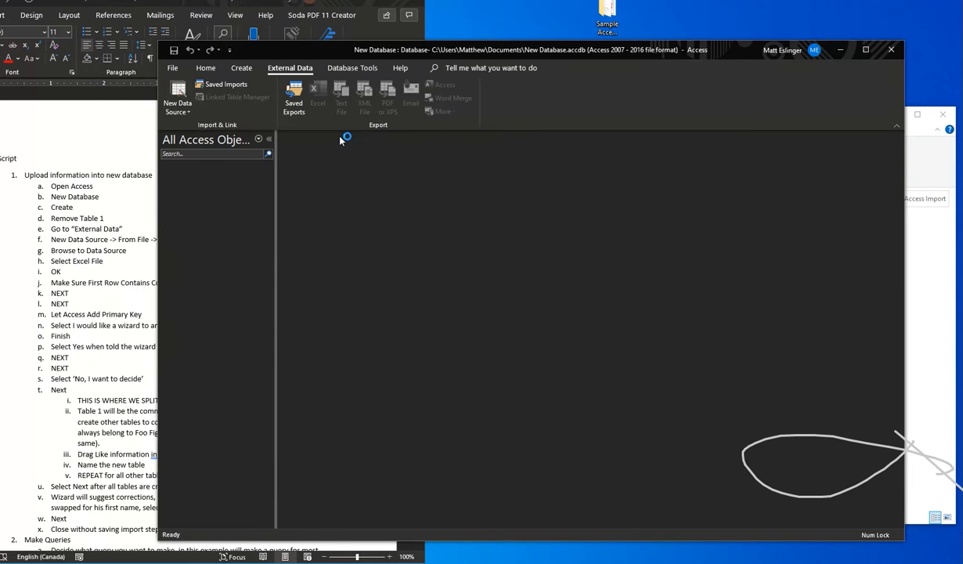
# Choose Sample Data Set from the desktop's Sample Access Import folder as the source and import it into a new table.
pyautogui.click(689, 221)
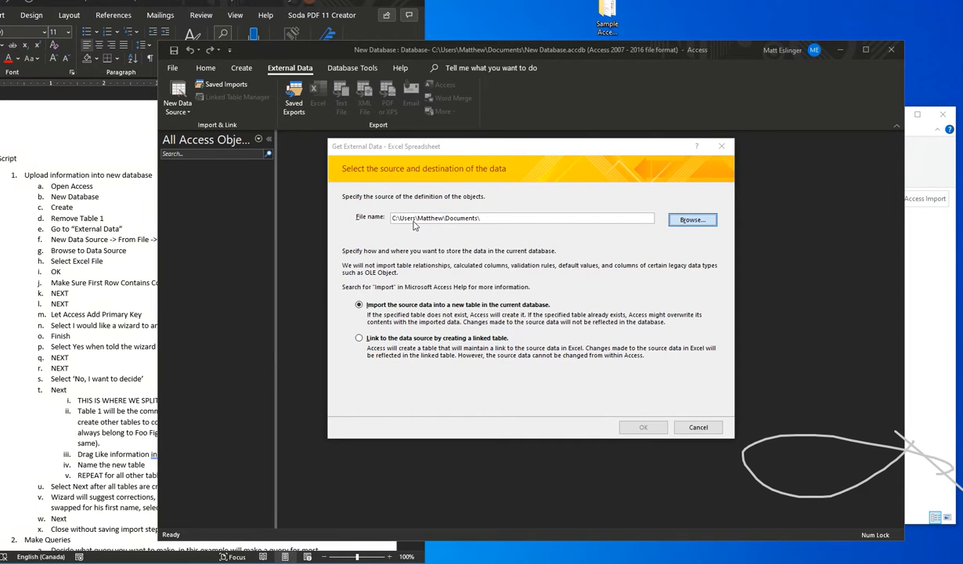
pyautogui.scroll(-3, 462, 333)
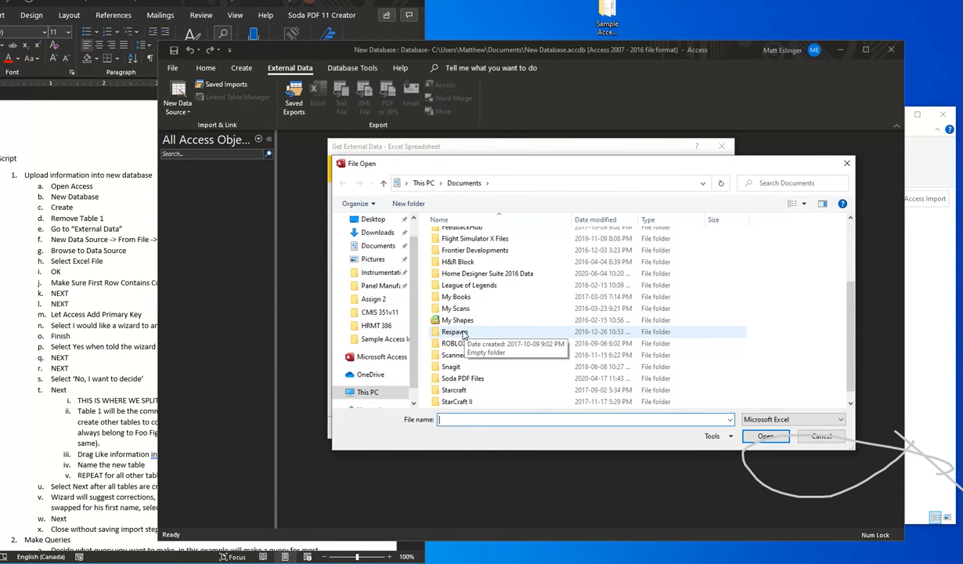
pyautogui.scroll(-1, 456, 361)
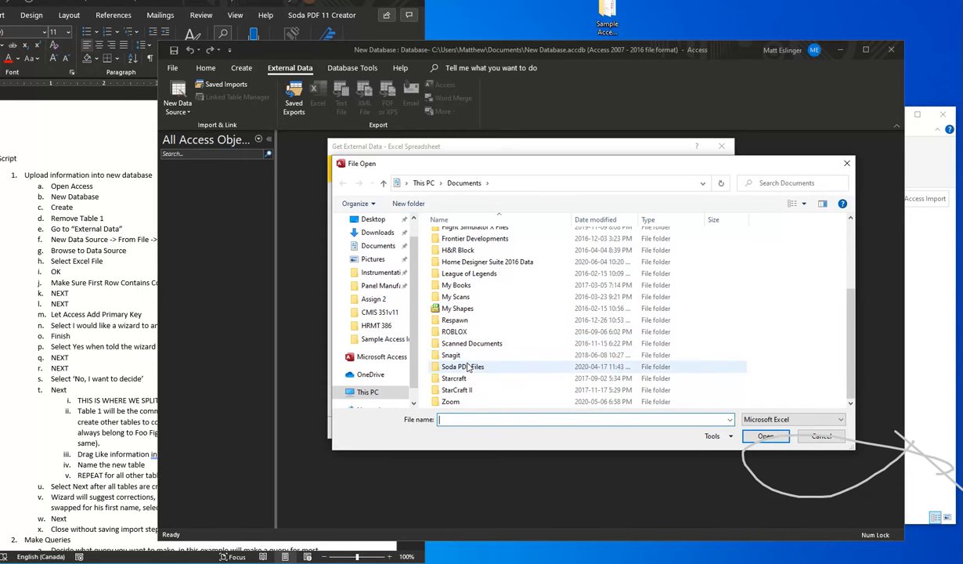
pyautogui.click(377, 220)
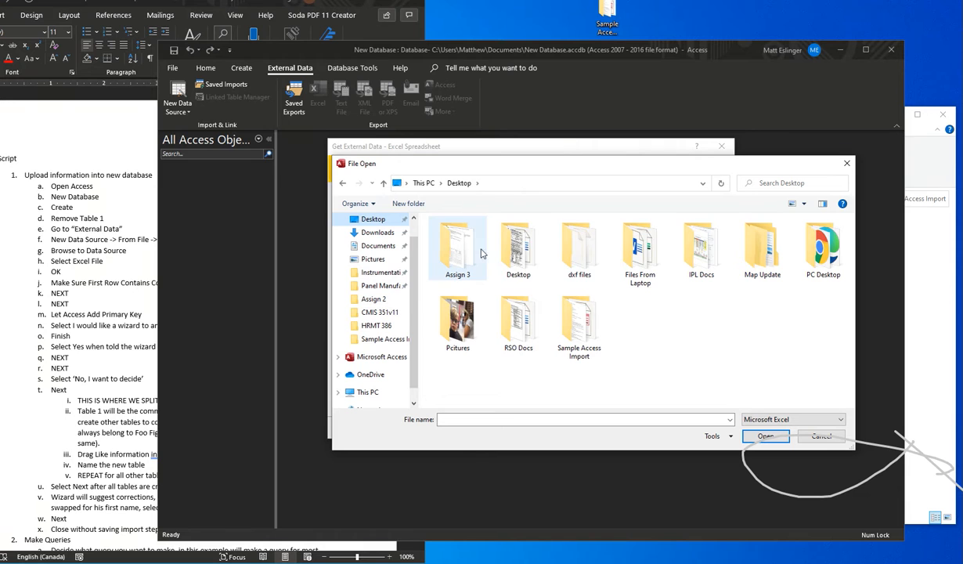
pyautogui.doubleClick(584, 324)
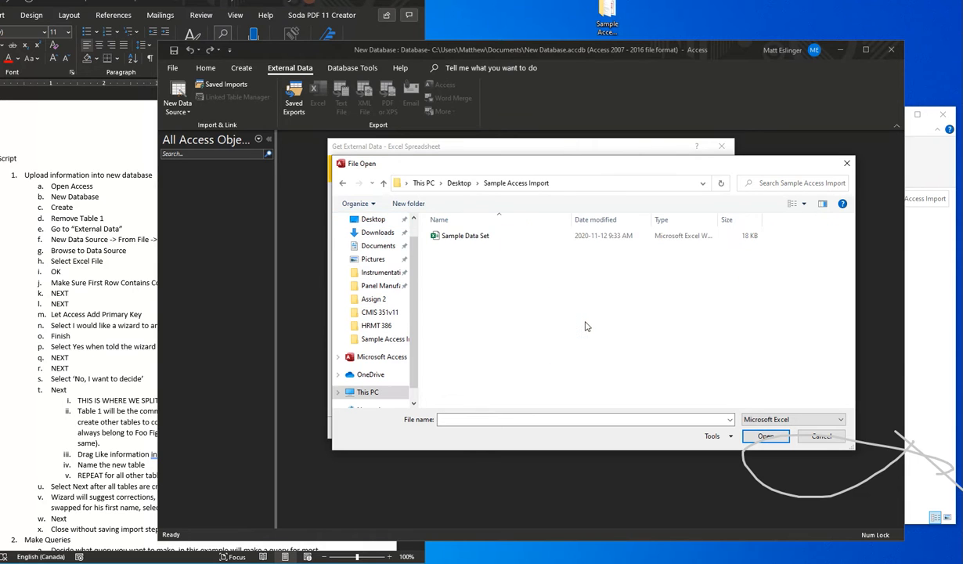
pyautogui.doubleClick(455, 239)
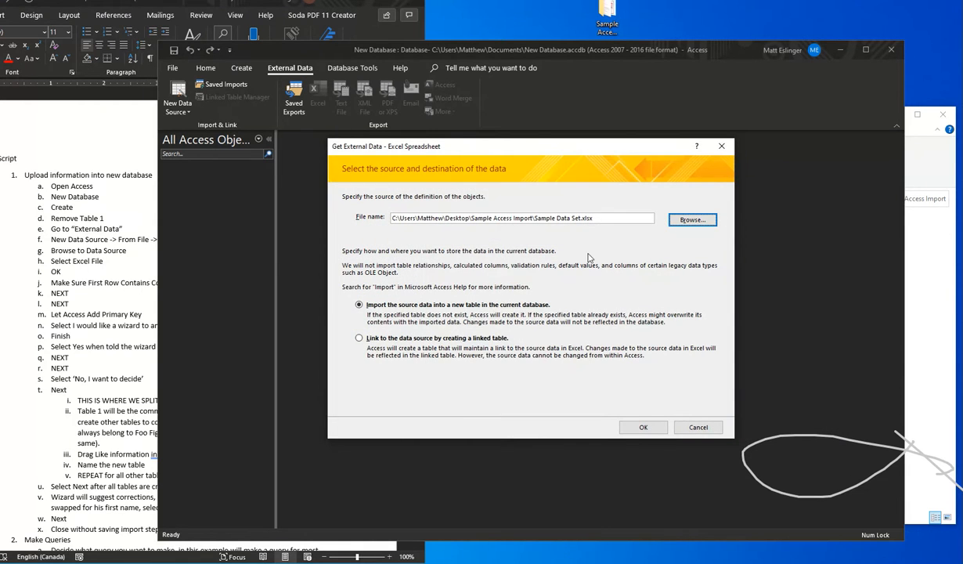
pyautogui.click(644, 426)
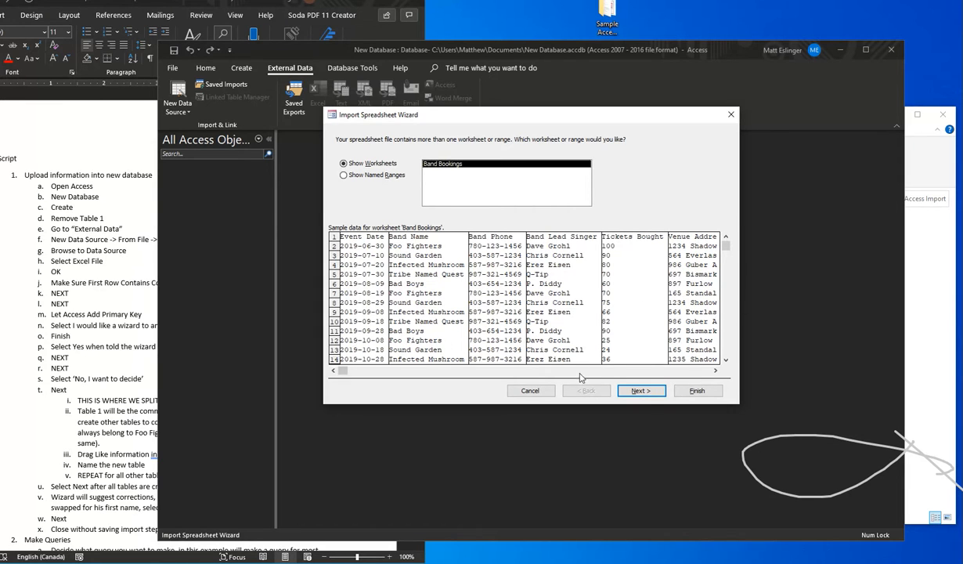
# Select the Band Bookings worksheet for import and use its first row as column headings.
pyautogui.click(638, 390)
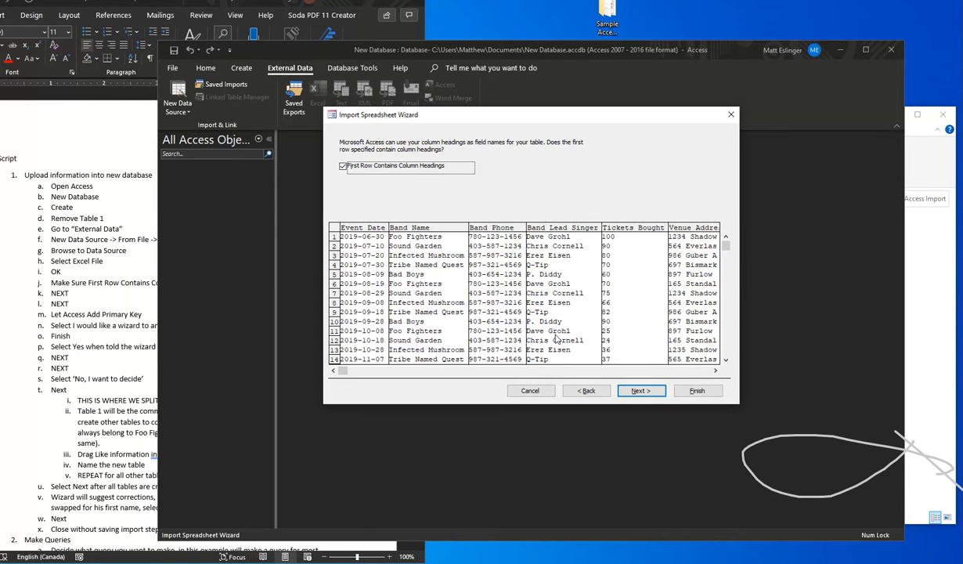
pyautogui.click(343, 167)
pyautogui.click(640, 390)
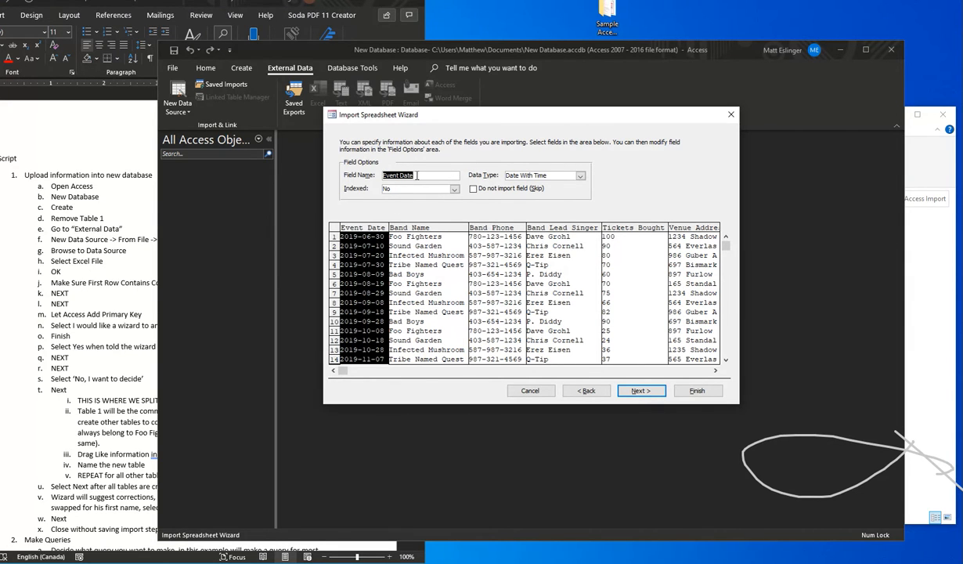
# Review the field options of the Band Name, Band Phone and Event Date columns and accept them as they are.
pyautogui.click(401, 224)
pyautogui.click(471, 227)
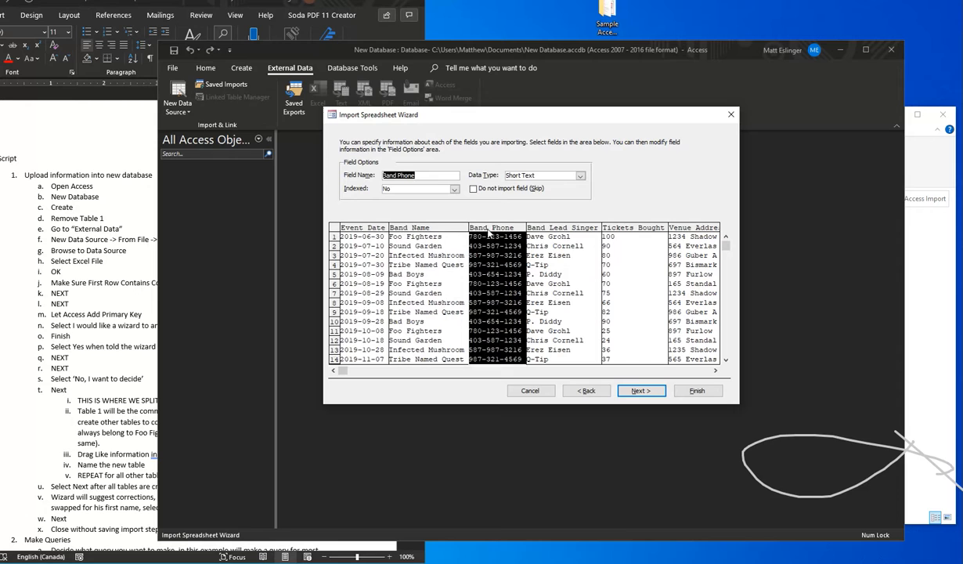
pyautogui.click(375, 229)
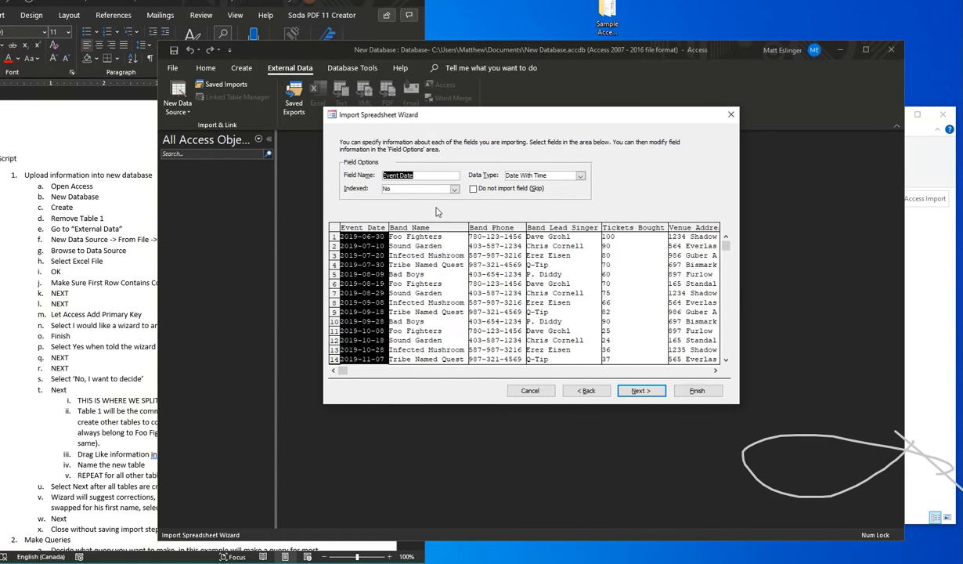
pyautogui.click(638, 391)
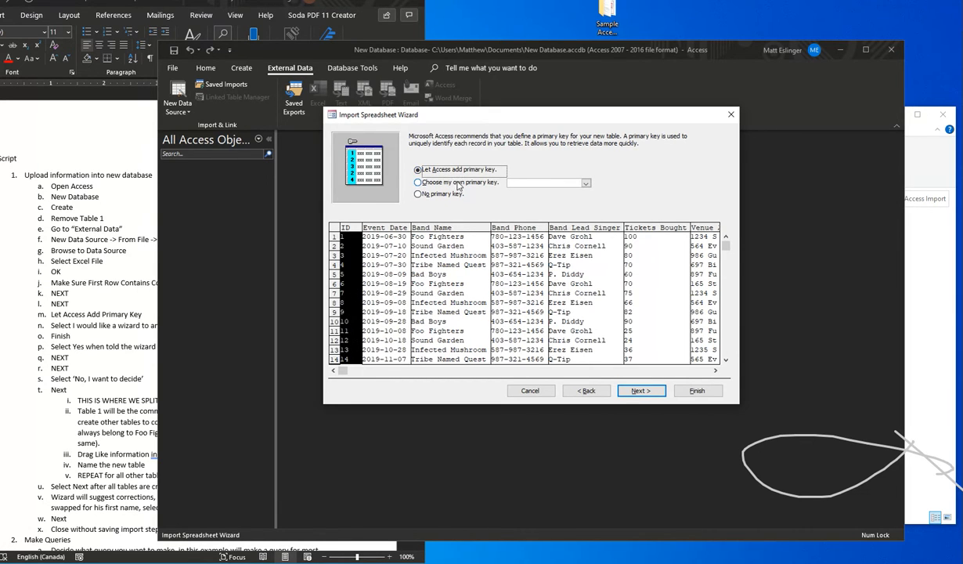
# Let Access add the primary key and finish importing to the Band Bookings table, with the table analysis wizard enabled.
pyautogui.click(640, 391)
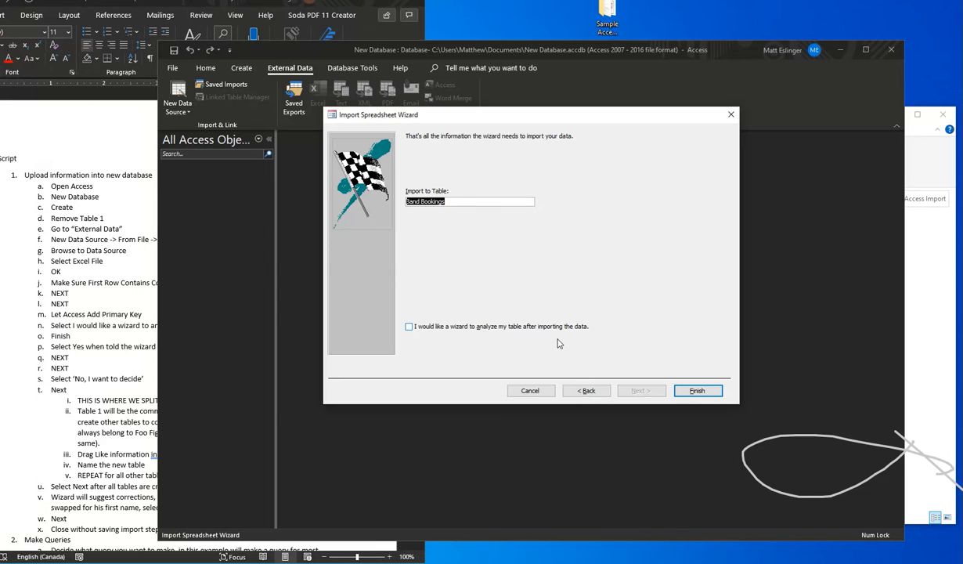
pyautogui.click(456, 329)
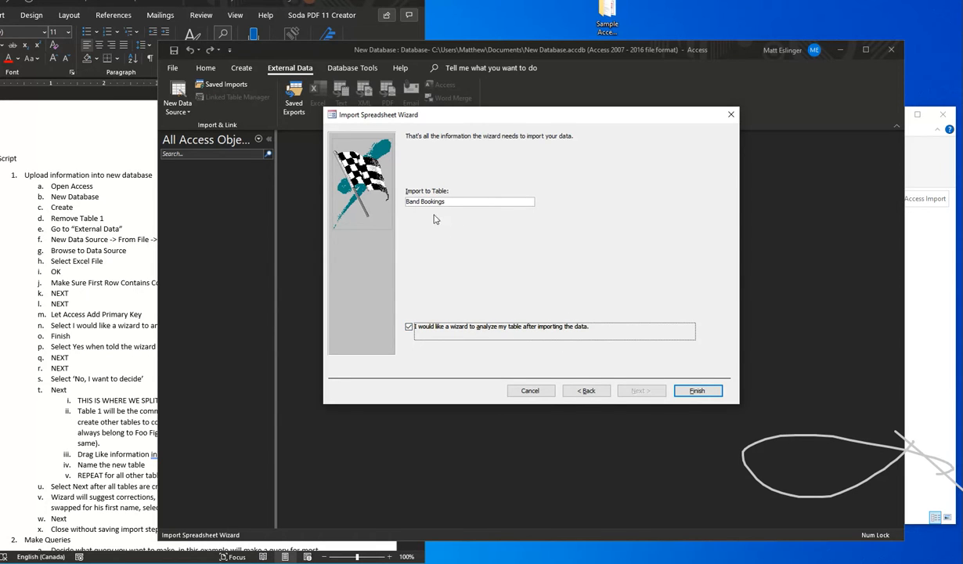
pyautogui.click(696, 389)
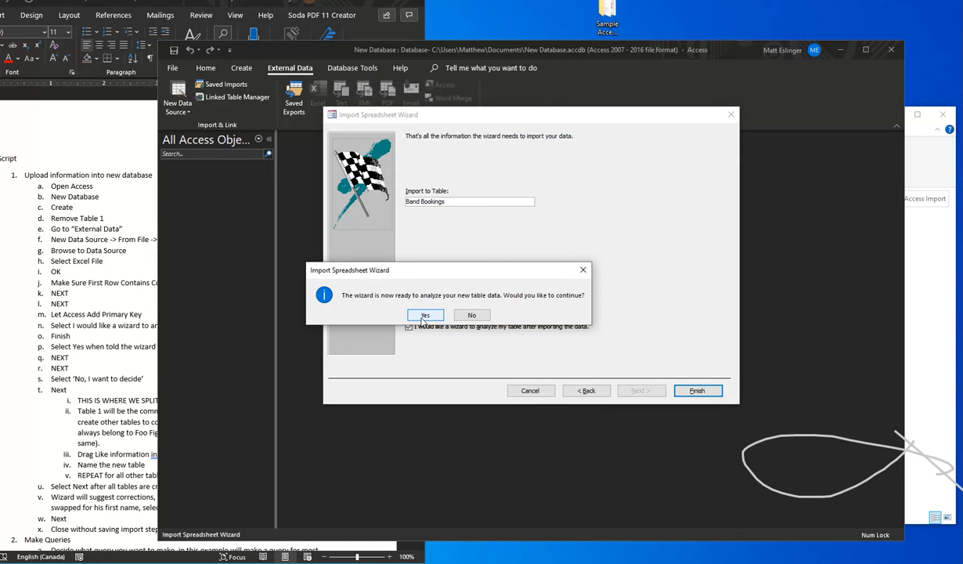
# Continue into the Table Analyzer, pass its introductory pages, and choose to decide manually which fields go in which tables.
pyautogui.click(425, 315)
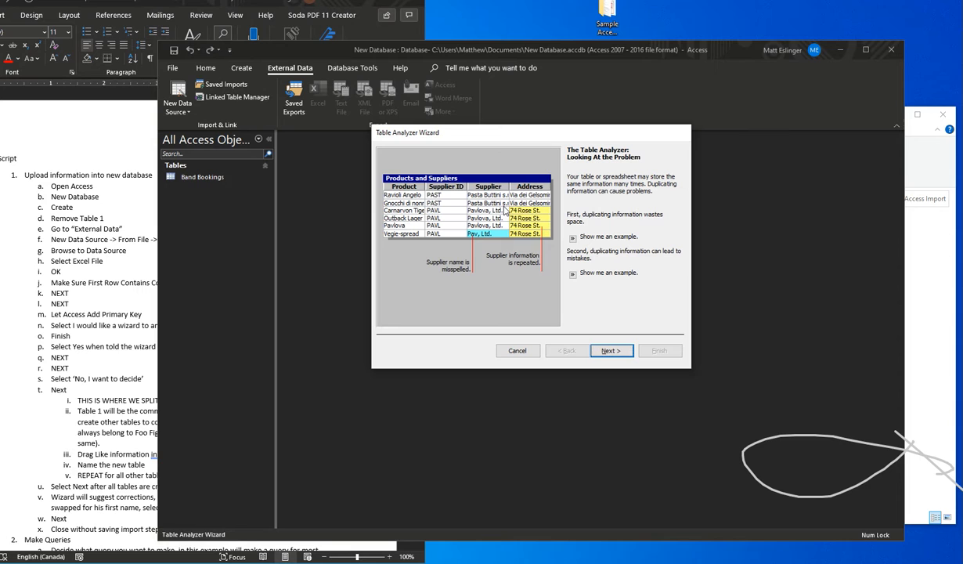
pyautogui.click(626, 353)
pyautogui.click(626, 353)
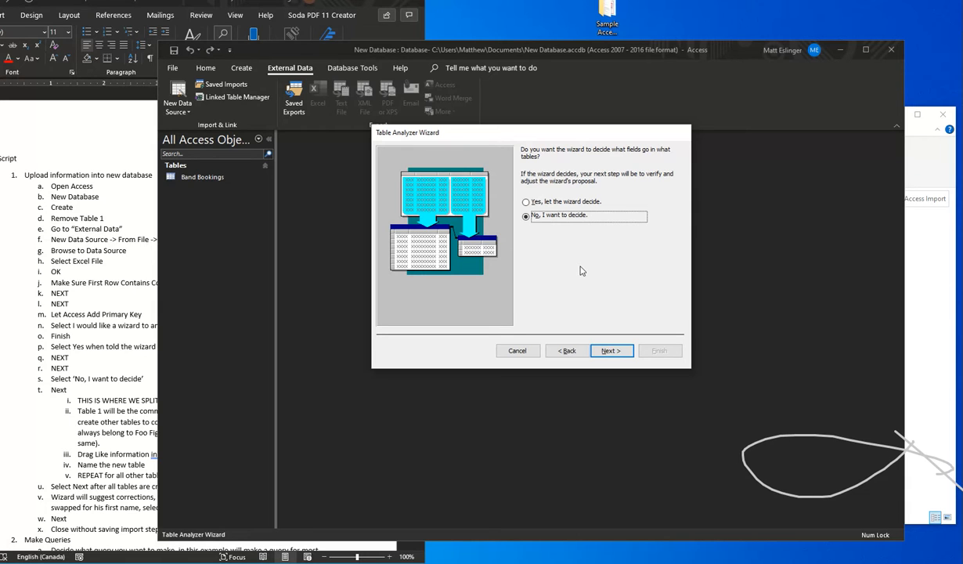
# Continue to the field-splitting page, enlarge and reposition Table1 to show more of its fields, and rename it Bookings.
pyautogui.click(612, 351)
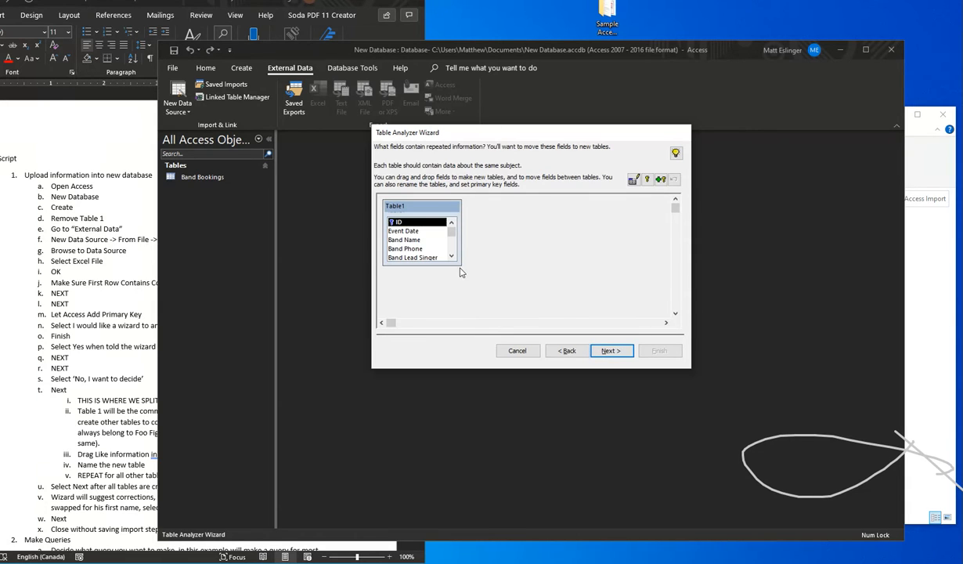
pyautogui.moveTo(462, 268); pyautogui.dragTo(477, 297)
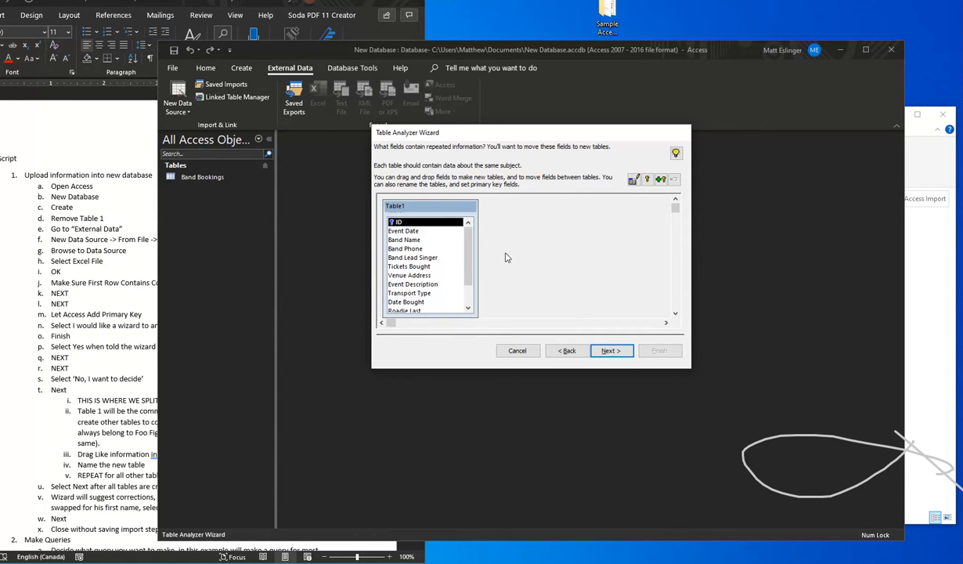
pyautogui.moveTo(429, 207); pyautogui.dragTo(508, 209)
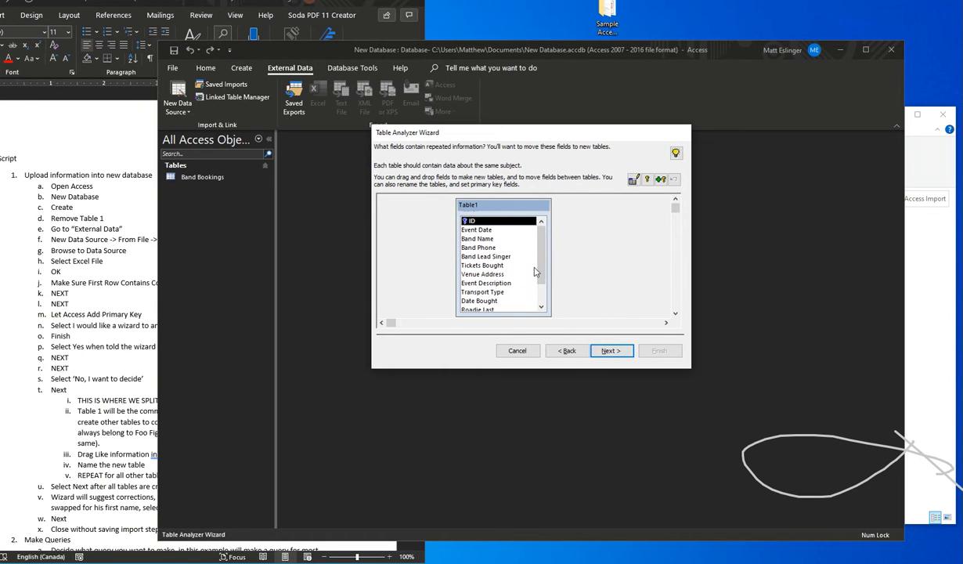
pyautogui.moveTo(493, 202); pyautogui.dragTo(512, 199)
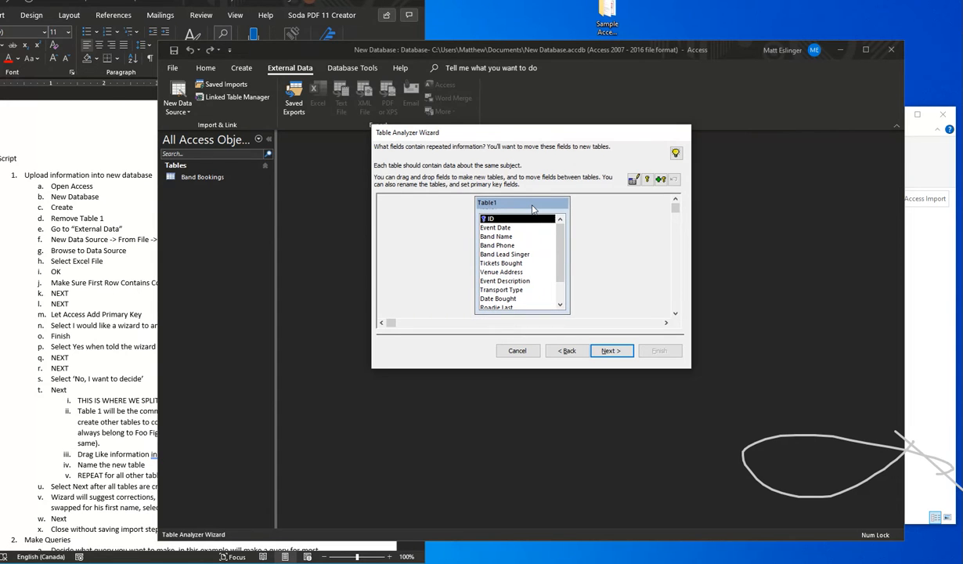
pyautogui.doubleClick(532, 207)
pyautogui.write('Bookings')
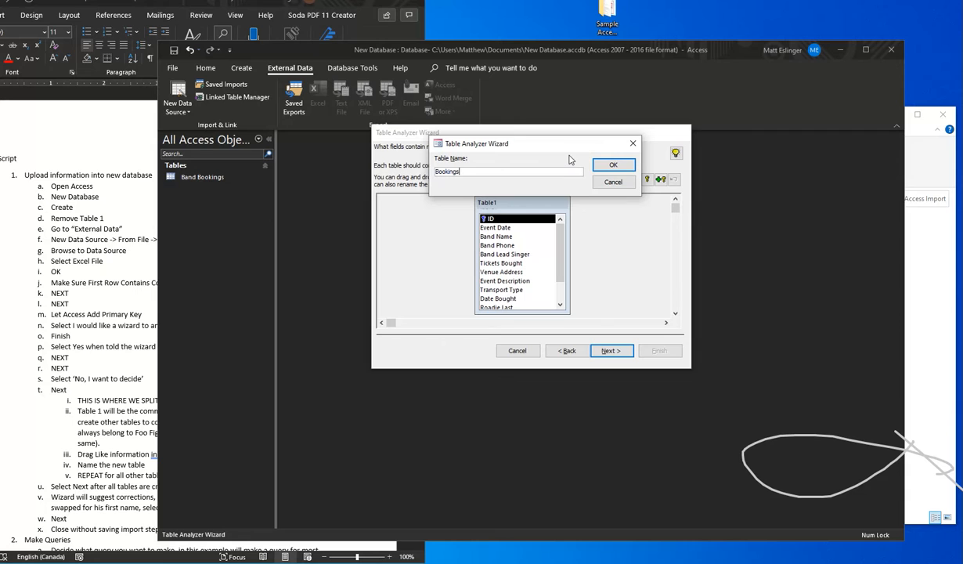
pyautogui.click(602, 166)
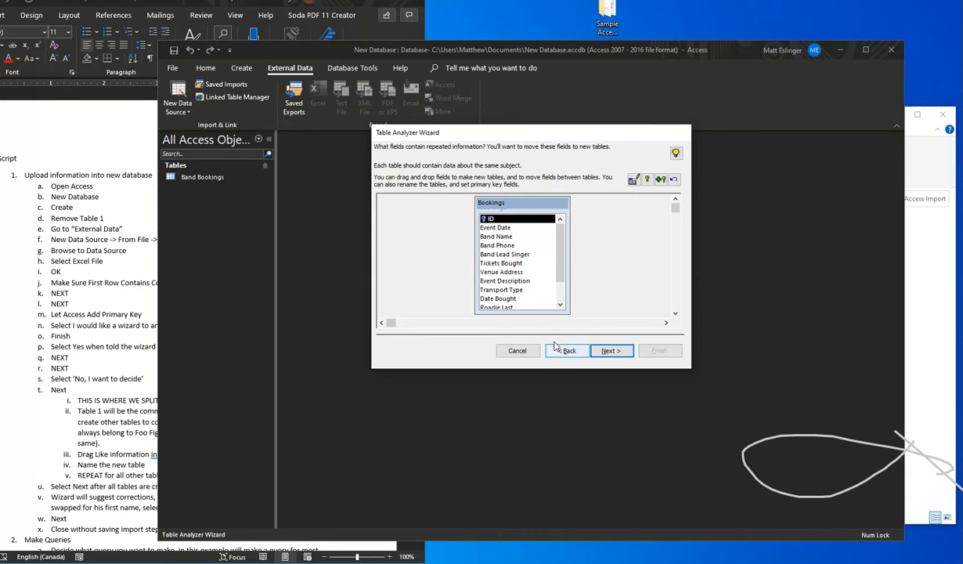
# Split Band Name out of Bookings into a new Band Information table and move Band Phone and Band Lead Singer into it.
pyautogui.scroll(-1, 541, 260)
pyautogui.scroll(1, 542, 260)
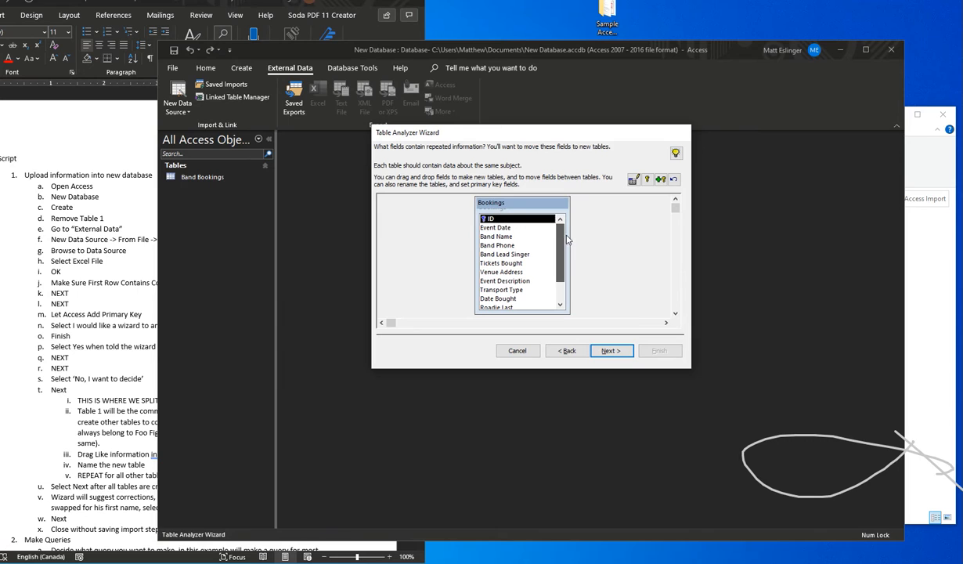
pyautogui.click(500, 227)
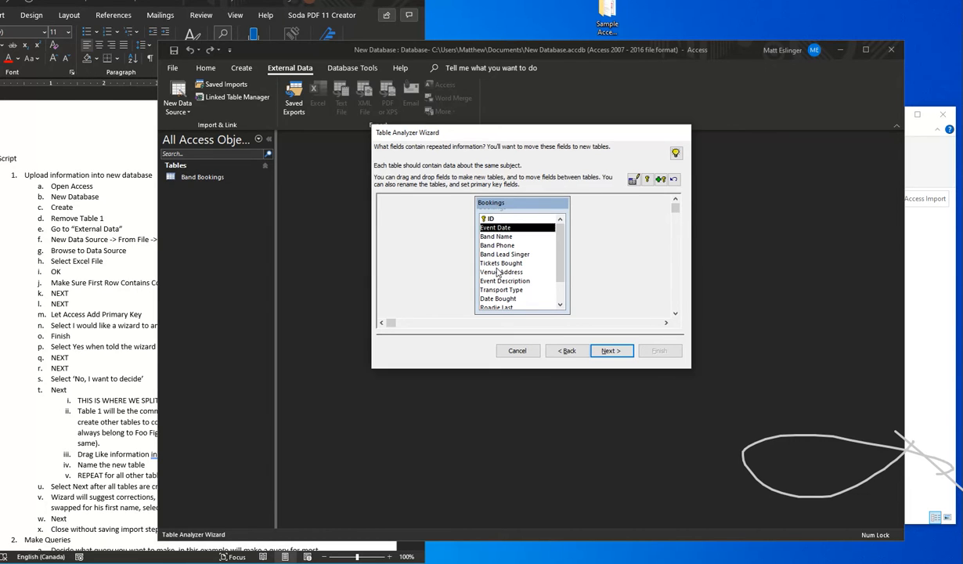
pyautogui.click(514, 237)
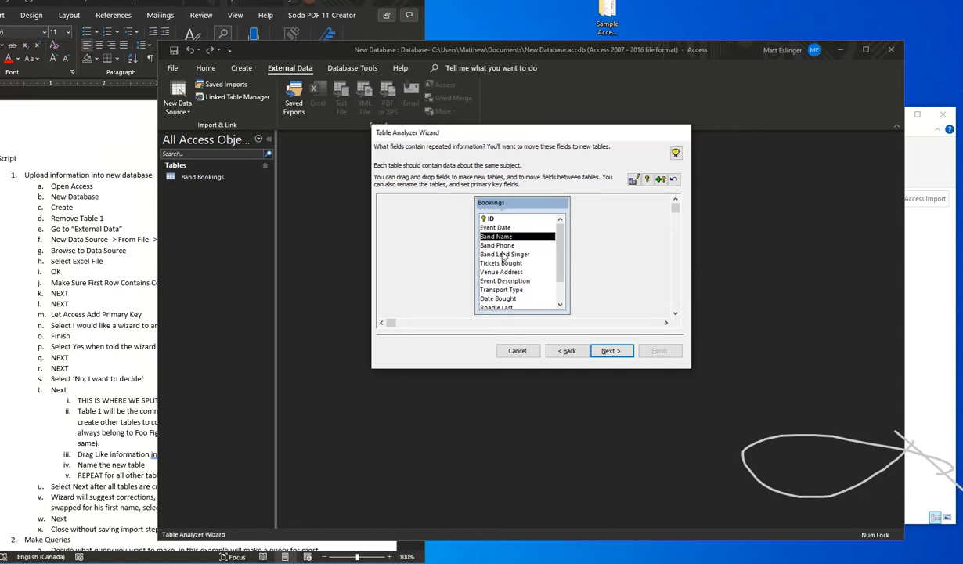
pyautogui.moveTo(507, 237); pyautogui.dragTo(391, 210)
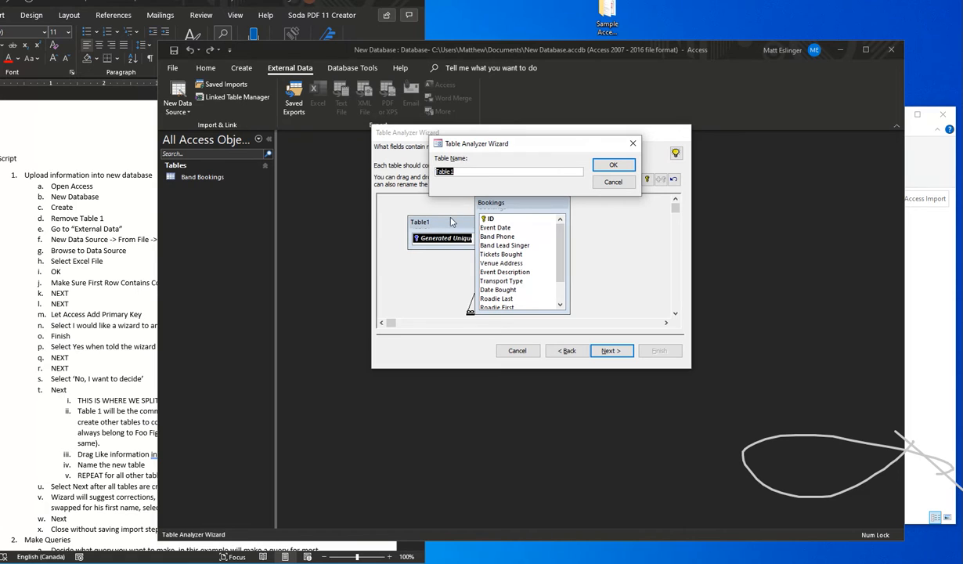
pyautogui.write('Band Information')
pyautogui.click(607, 166)
pyautogui.moveTo(444, 226); pyautogui.dragTo(418, 210)
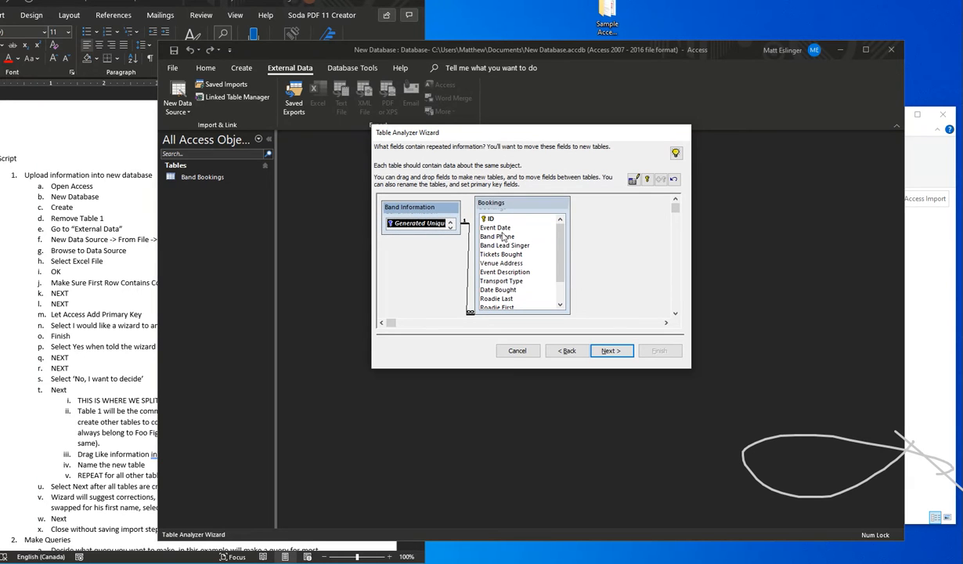
pyautogui.moveTo(501, 240); pyautogui.dragTo(423, 268)
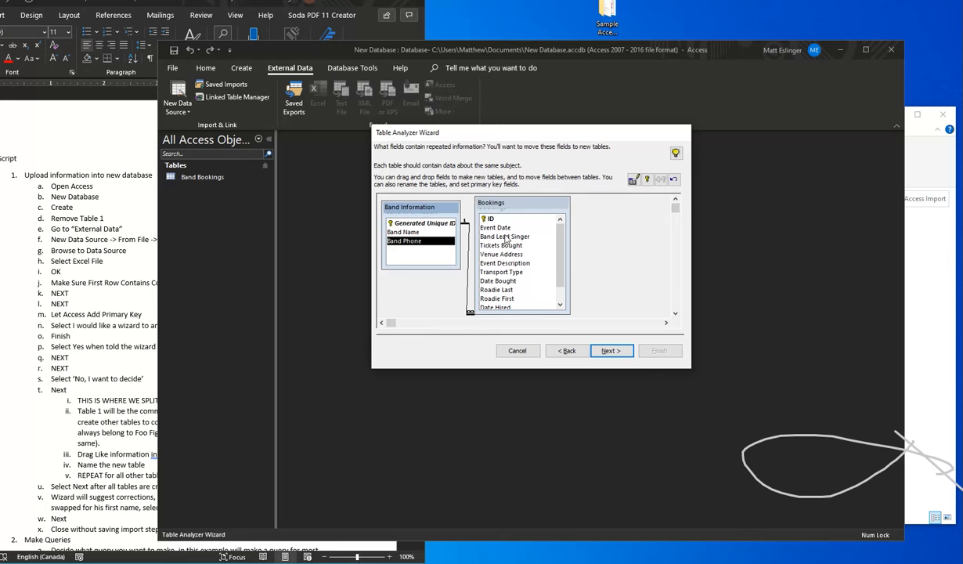
pyautogui.moveTo(506, 236); pyautogui.dragTo(442, 242)
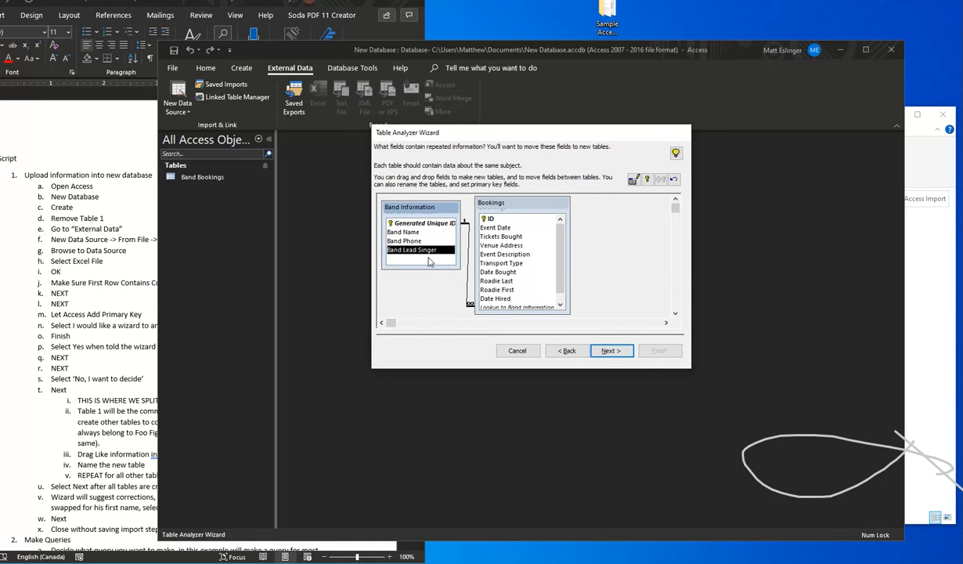
# Split the Event Description field out of Bookings into a new table named Event Description.
pyautogui.click(488, 245)
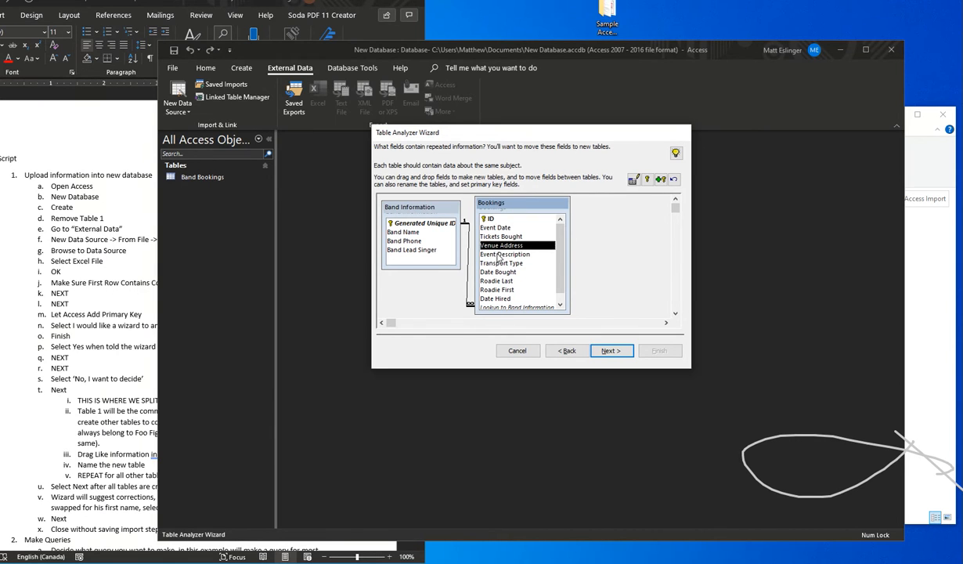
pyautogui.click(496, 255)
pyautogui.moveTo(490, 257); pyautogui.dragTo(606, 211)
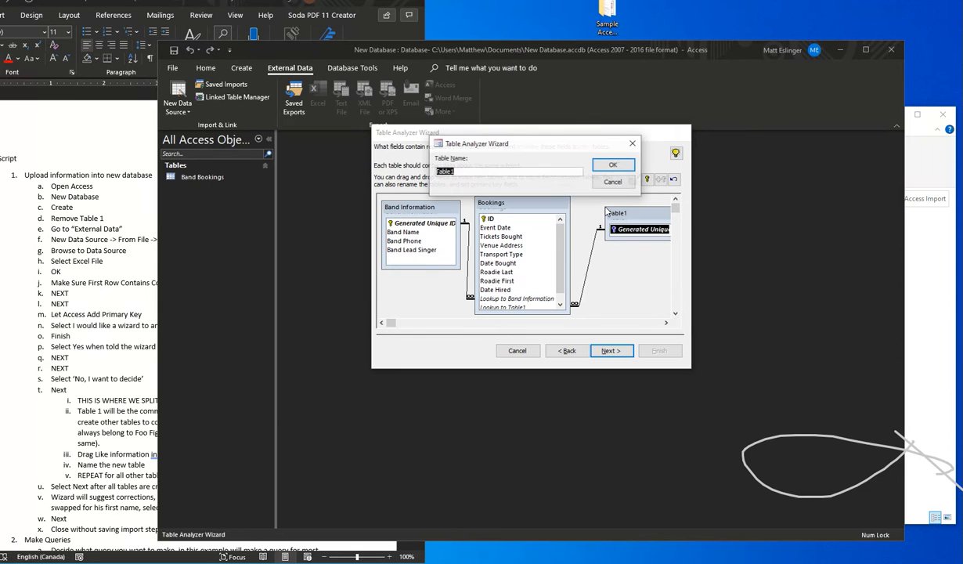
pyautogui.write('Event Description')
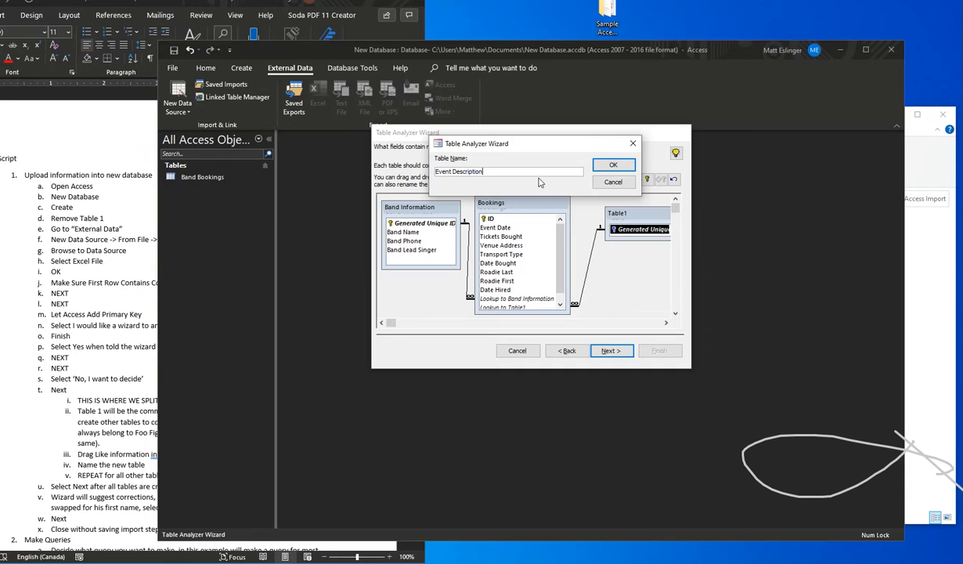
pyautogui.click(612, 167)
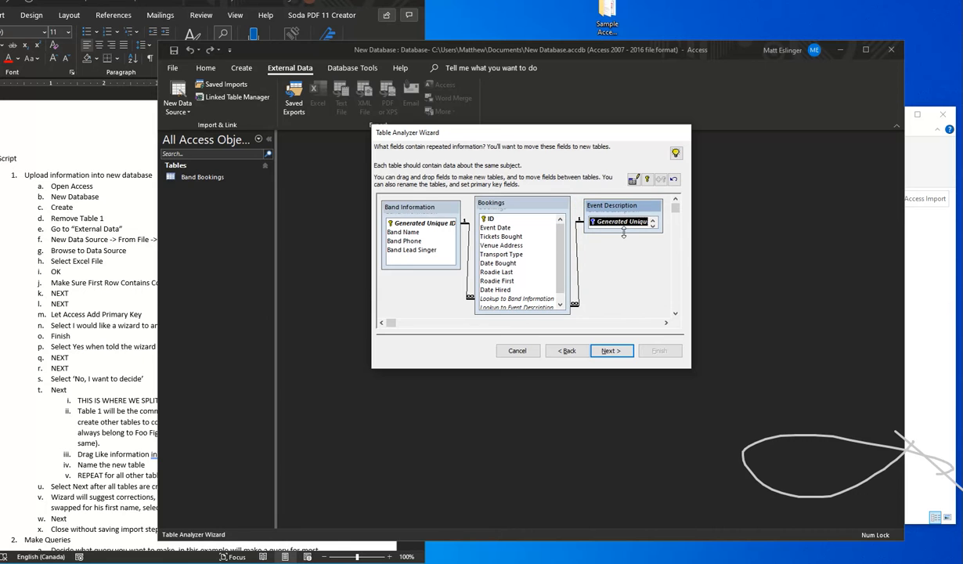
# Open the Sample Data Set workbook in Excel and examine the band, event date, venue address and event description columns for repeated information.
pyautogui.click(605, 16)
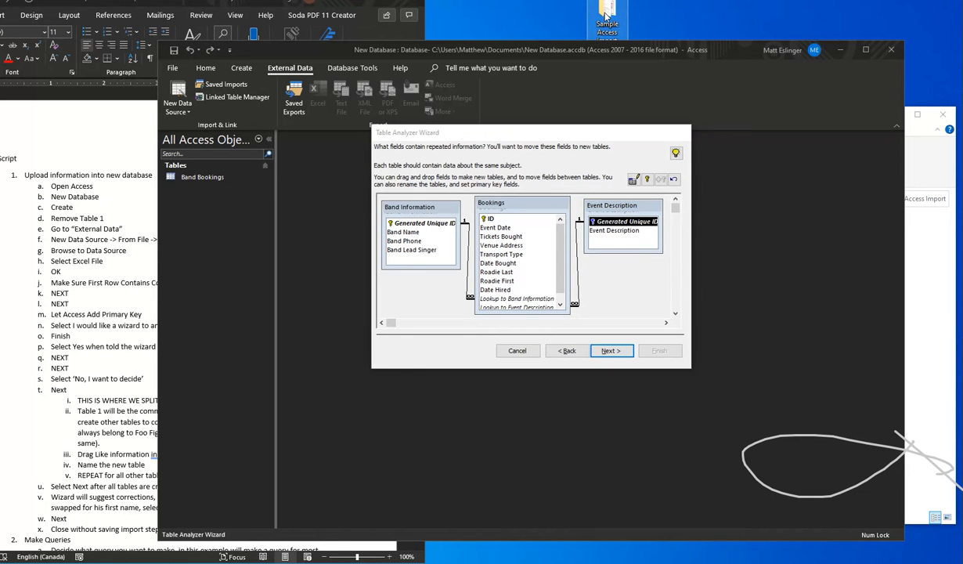
pyautogui.doubleClick(605, 16)
pyautogui.click(522, 234)
pyautogui.doubleClick(522, 235)
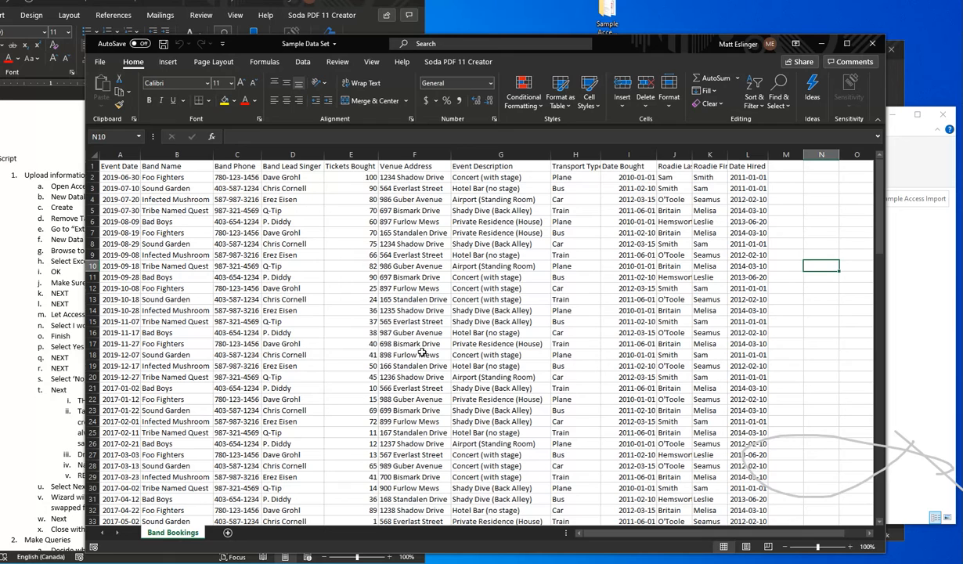
pyautogui.click(186, 210)
pyautogui.moveTo(177, 178); pyautogui.dragTo(177, 288)
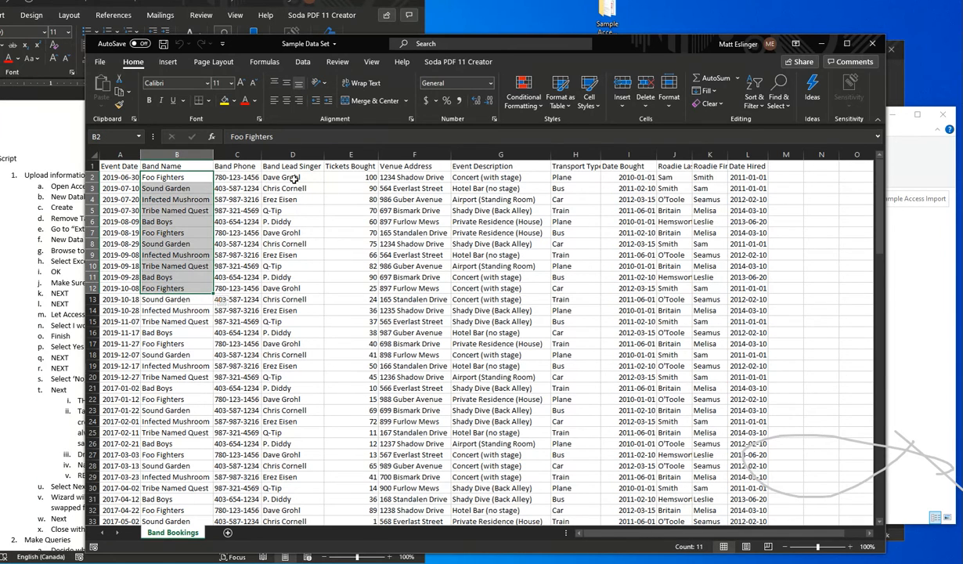
pyautogui.moveTo(282, 177); pyautogui.dragTo(309, 299)
pyautogui.moveTo(171, 167); pyautogui.dragTo(293, 354)
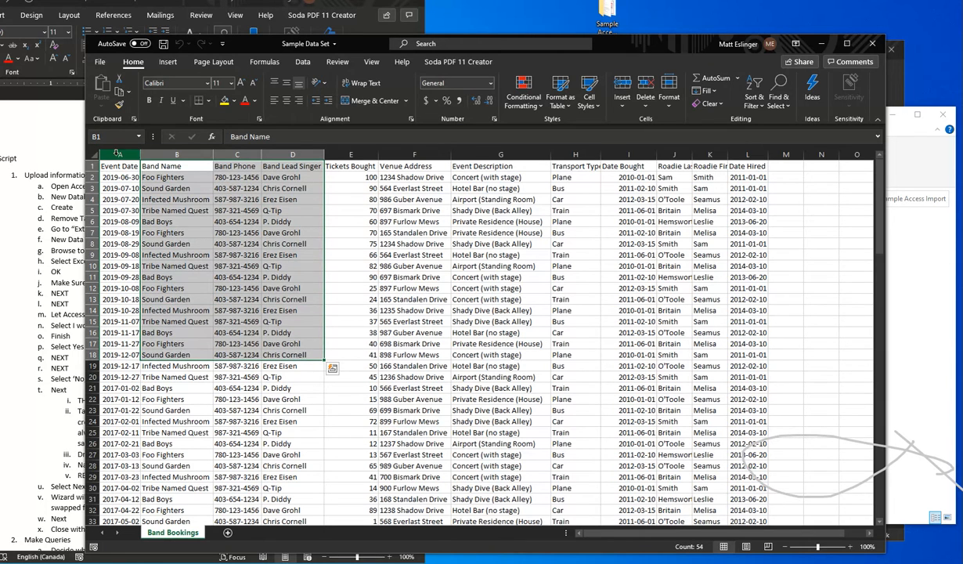
pyautogui.click(115, 153)
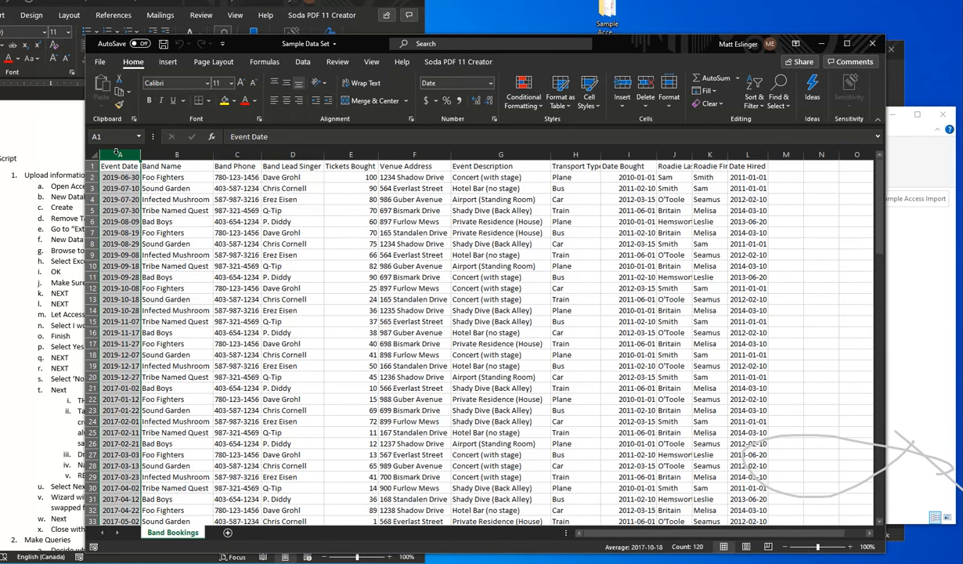
pyautogui.keyDown('ctrl'); pyautogui.click(407, 154); pyautogui.keyUp('ctrl')
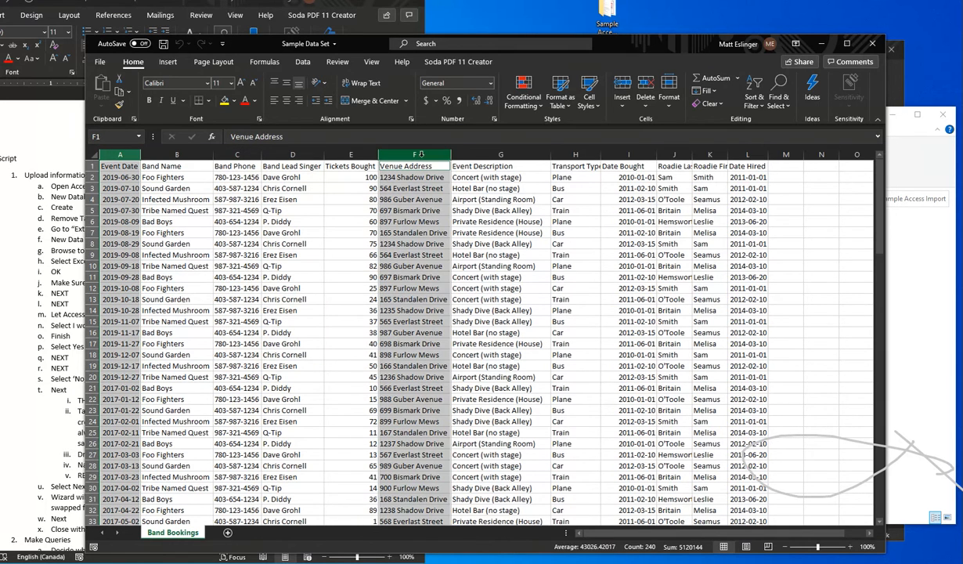
pyautogui.click(496, 169)
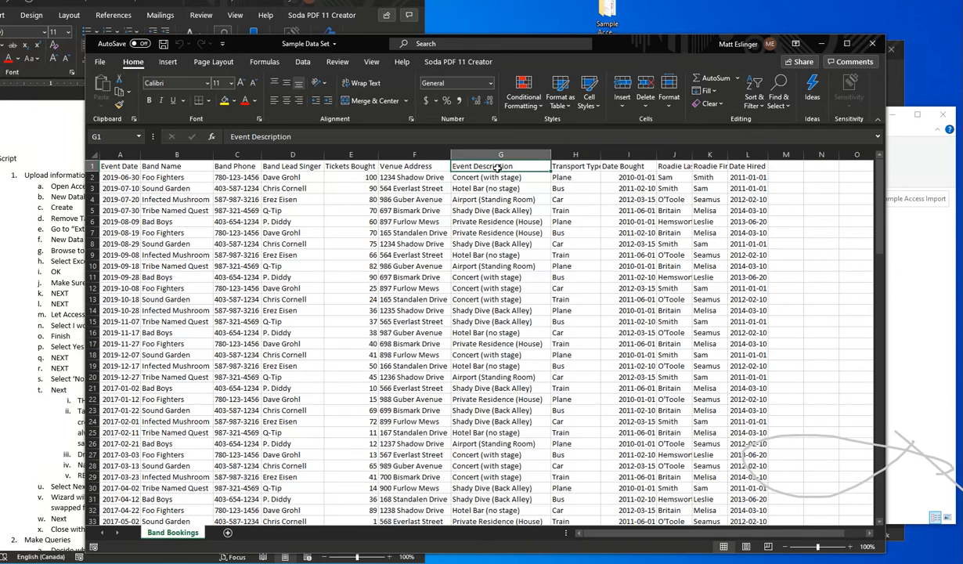
# Add filters to the worksheet's header row and check the distinct values in the Event Description column.
pyautogui.click(92, 166)
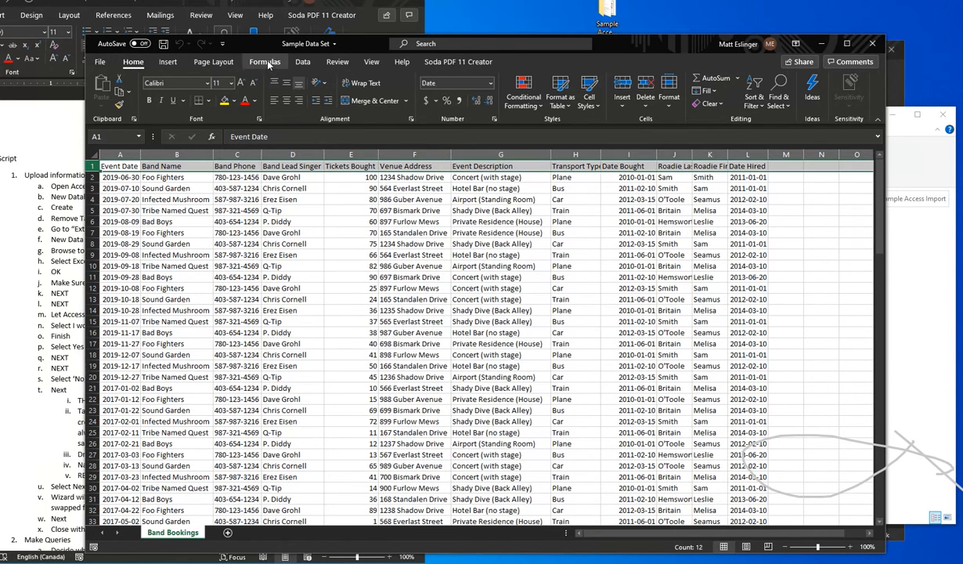
pyautogui.click(302, 61)
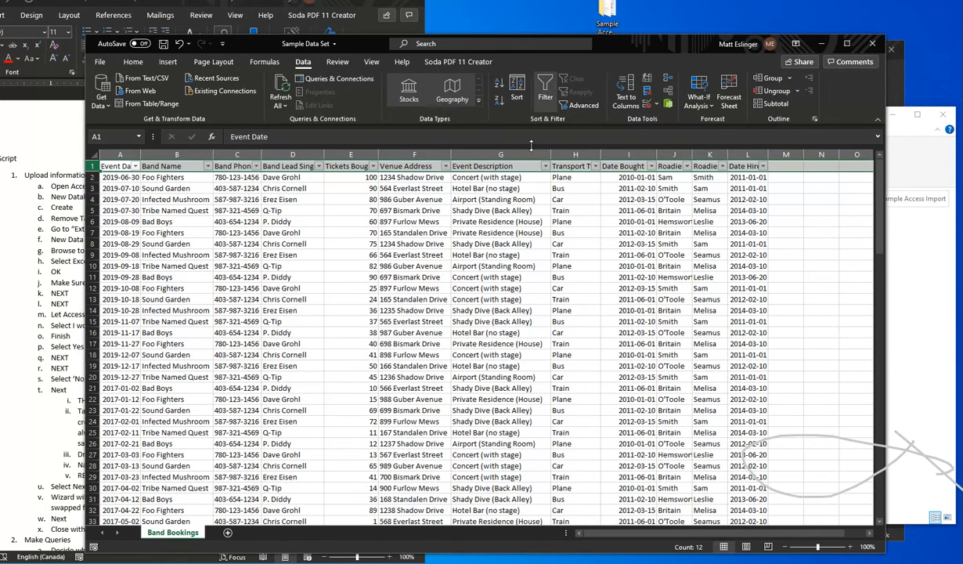
pyautogui.click(545, 90)
pyautogui.click(501, 188)
pyautogui.click(545, 166)
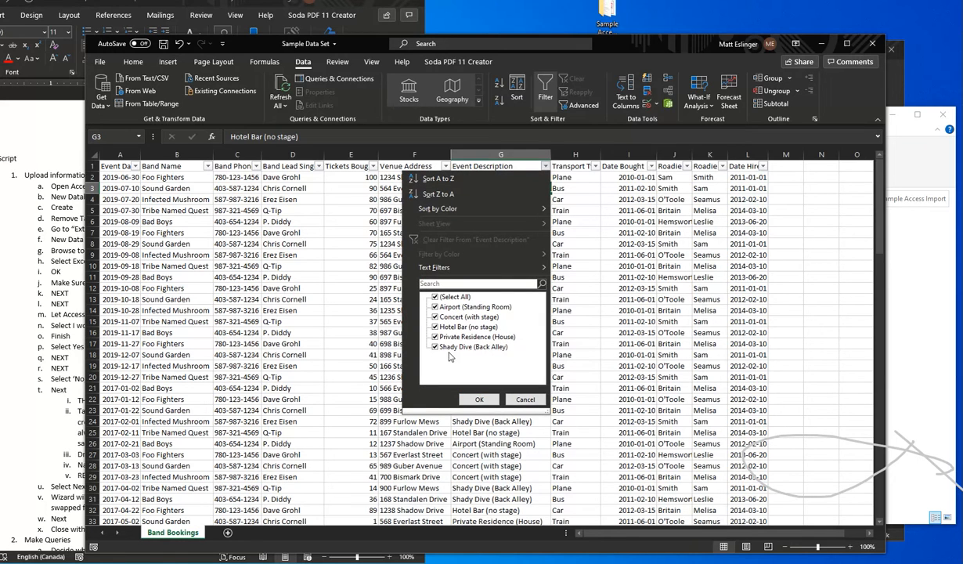
pyautogui.click(523, 400)
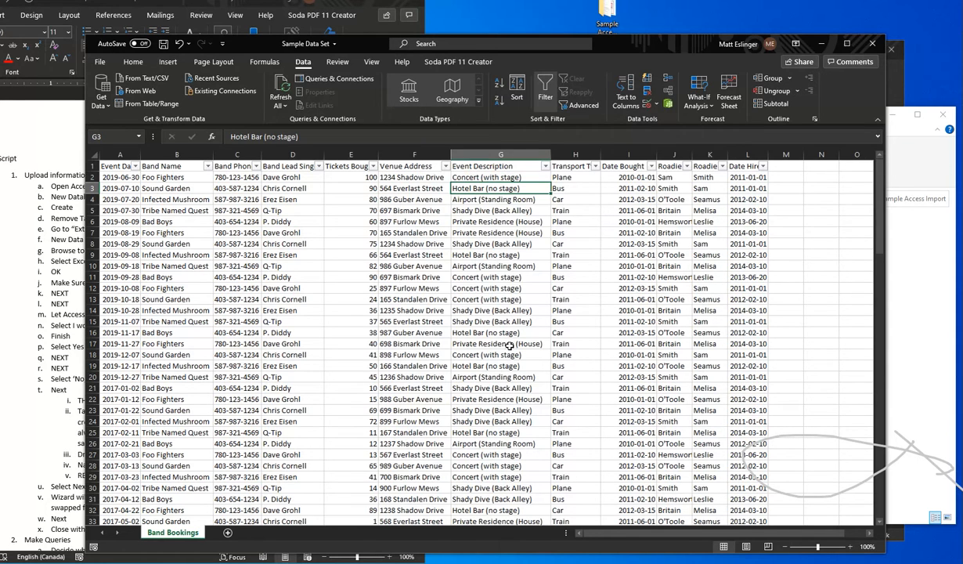
# Check the distinct values in the Transport Type column and return to the Table Analyzer in Access.
pyautogui.click(567, 188)
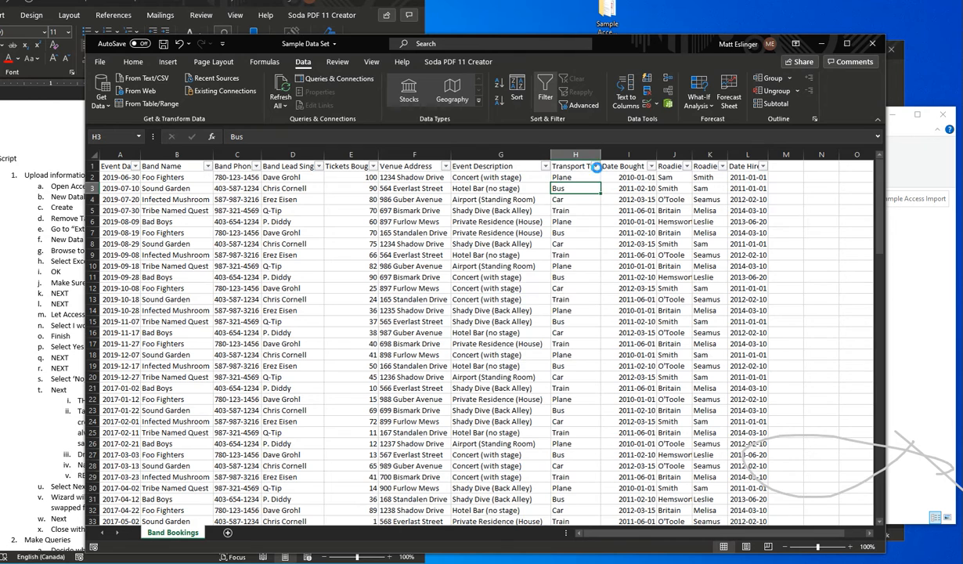
pyautogui.click(595, 166)
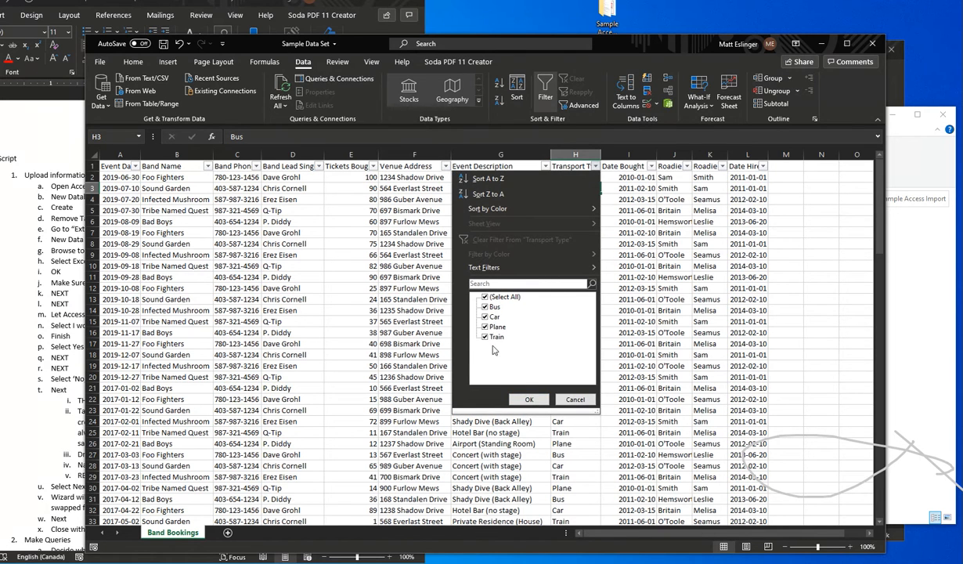
pyautogui.click(572, 399)
pyautogui.click(819, 43)
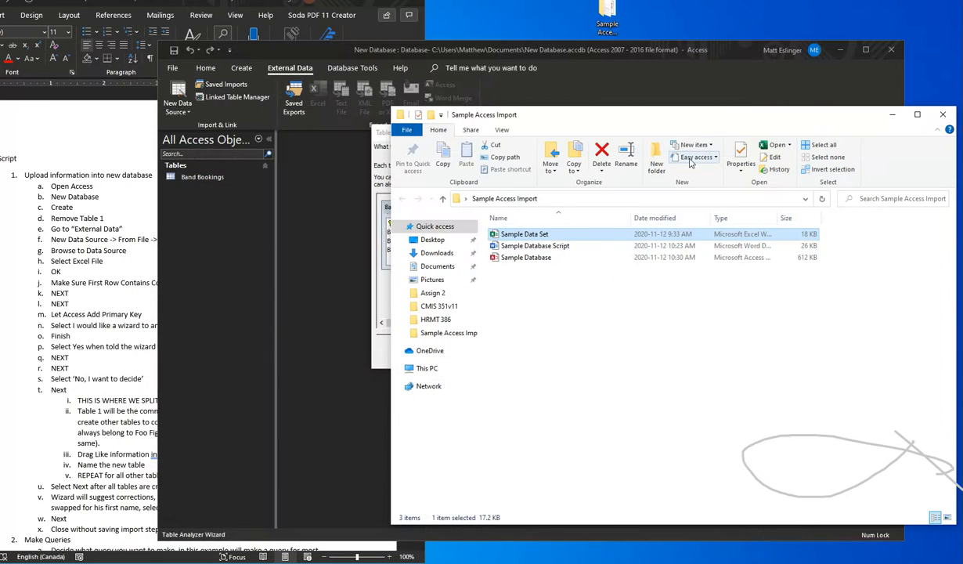
pyautogui.click(383, 305)
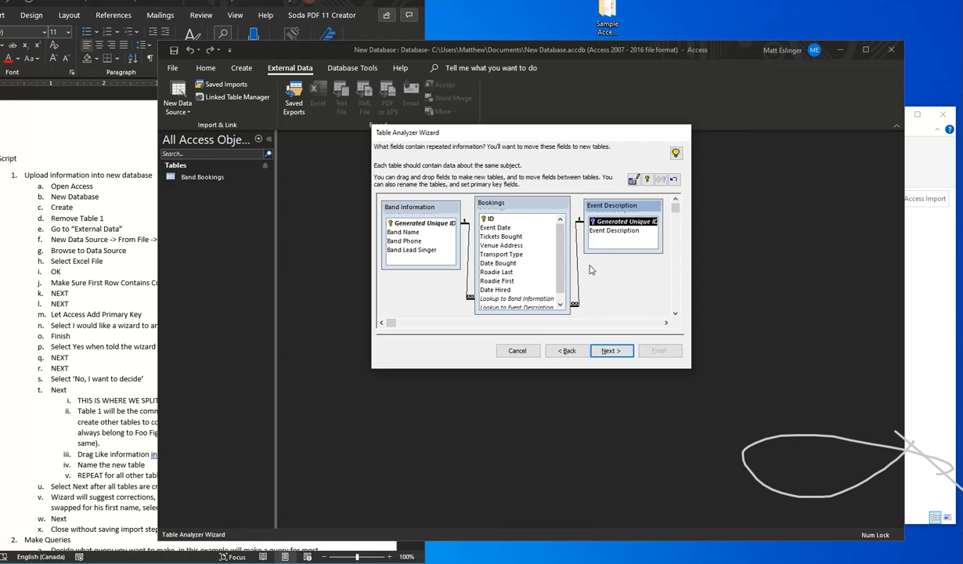
# Split Transport Type out of Bookings into a new Transportation table and move Date Bought into it.
pyautogui.click(498, 255)
pyautogui.moveTo(509, 252); pyautogui.dragTo(583, 263)
pyautogui.write('Transportation')
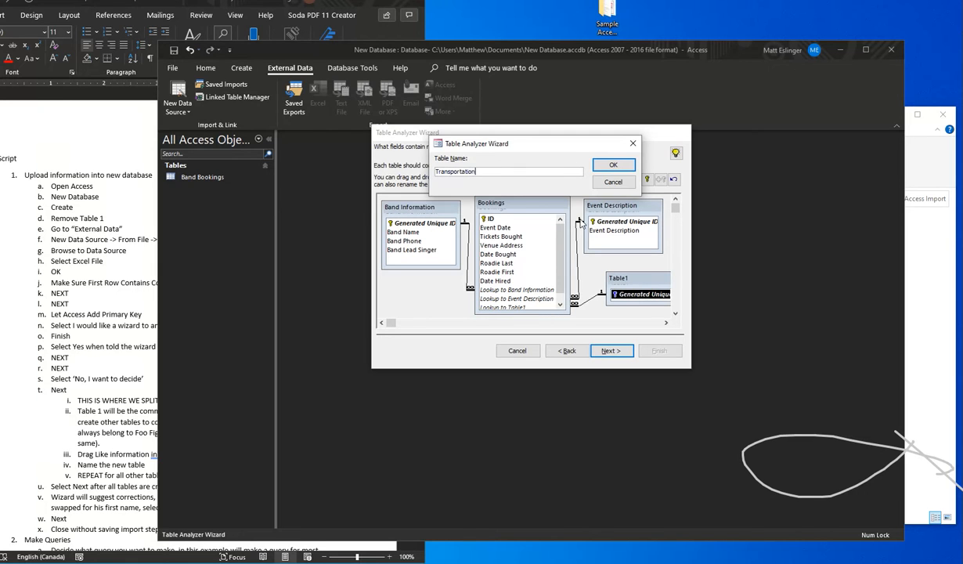
pyautogui.press('Return')
pyautogui.moveTo(635, 281); pyautogui.dragTo(609, 295)
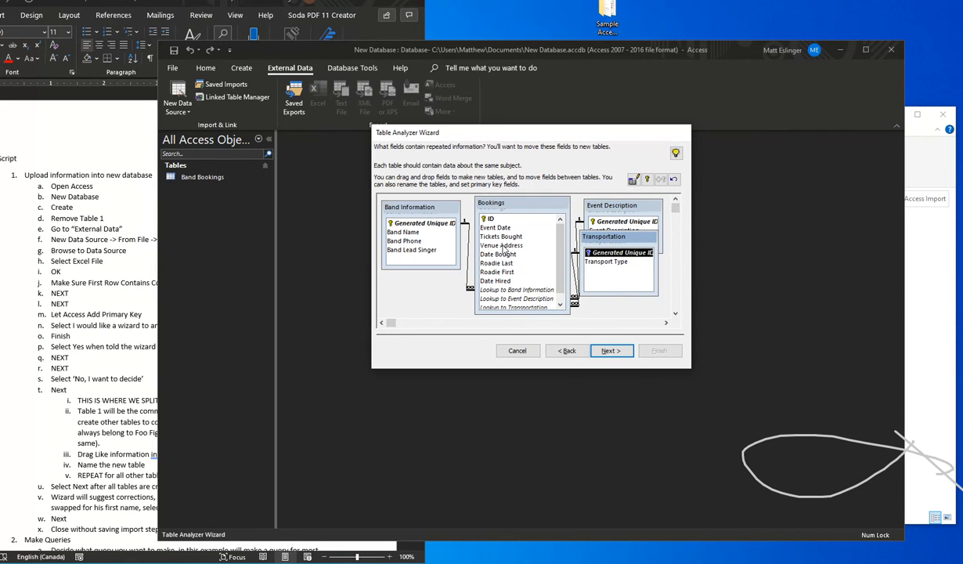
pyautogui.moveTo(522, 256); pyautogui.dragTo(615, 280)
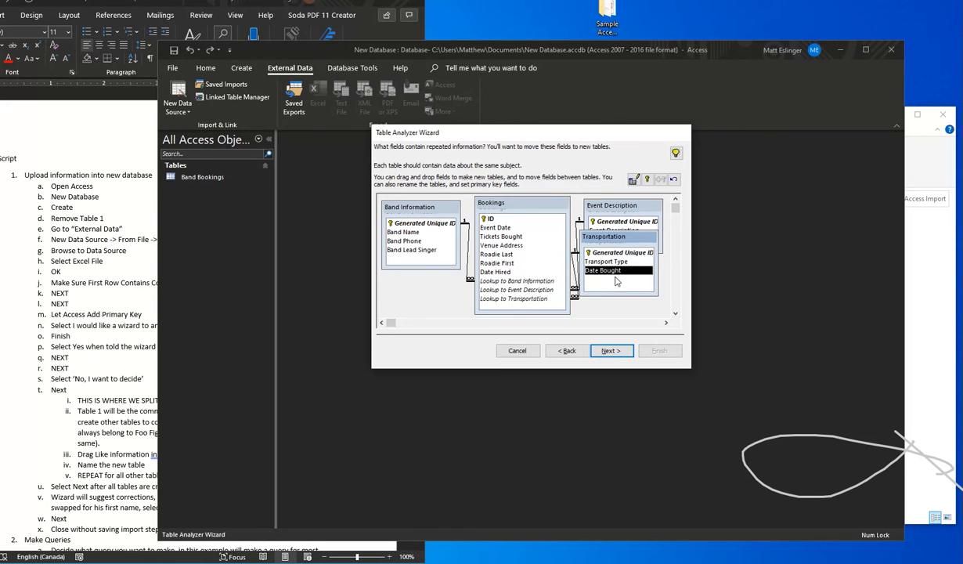
# Move the Transportation table clear of Event Description, and check the distinct Roadie Last values in the Excel workbook before returning to Access.
pyautogui.moveTo(599, 236); pyautogui.dragTo(641, 251)
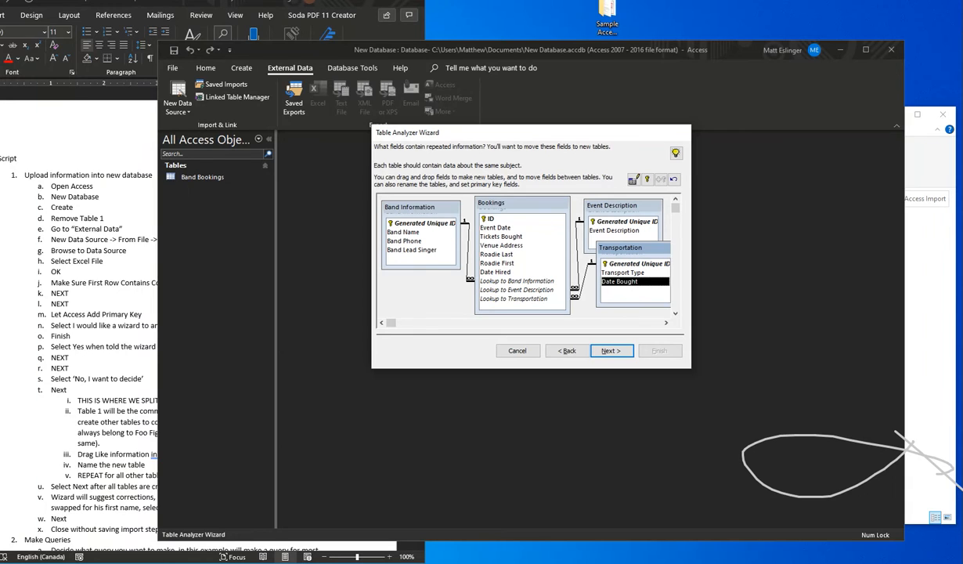
pyautogui.hotkey('alt', 'Tab')
pyautogui.click(688, 167)
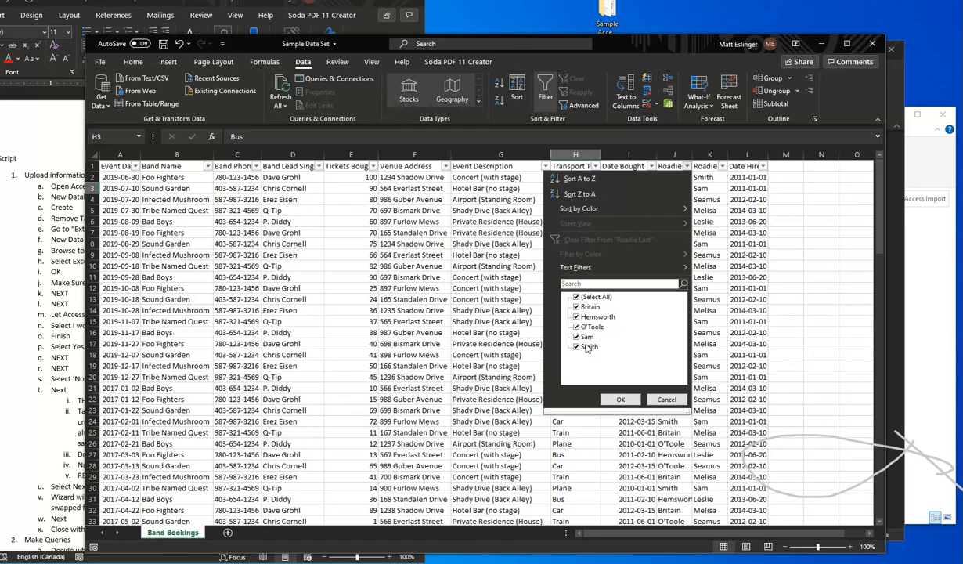
pyautogui.click(651, 396)
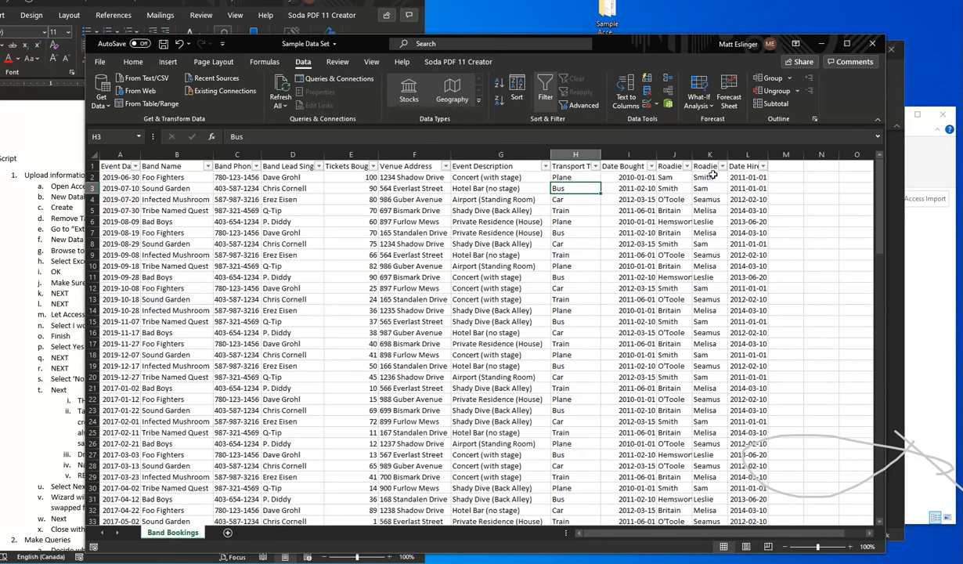
pyautogui.click(743, 178)
pyautogui.click(821, 43)
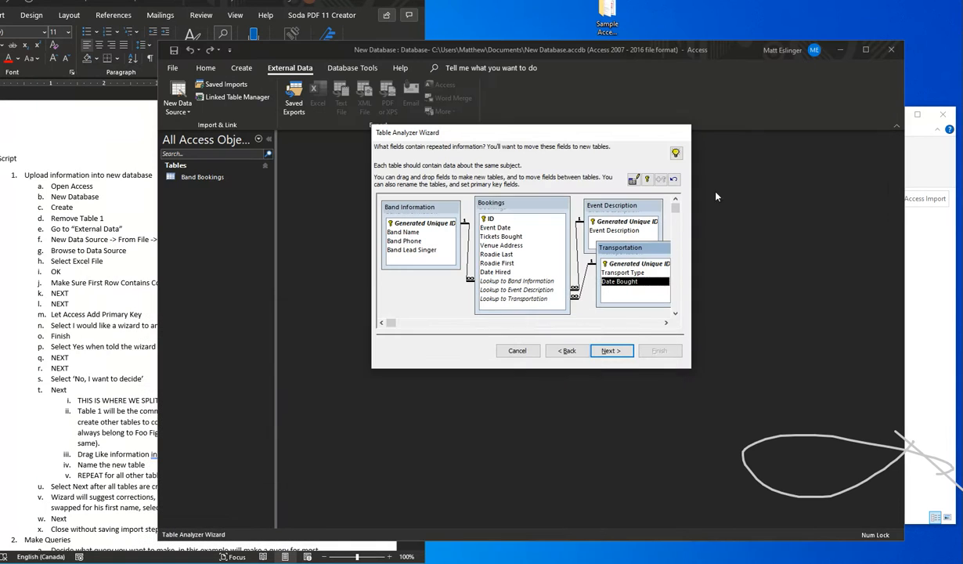
# Split Roadie Last out of Bookings into a new Roadie Info table and move Roadie First and Date Hired into it.
pyautogui.moveTo(486, 253); pyautogui.dragTo(419, 287)
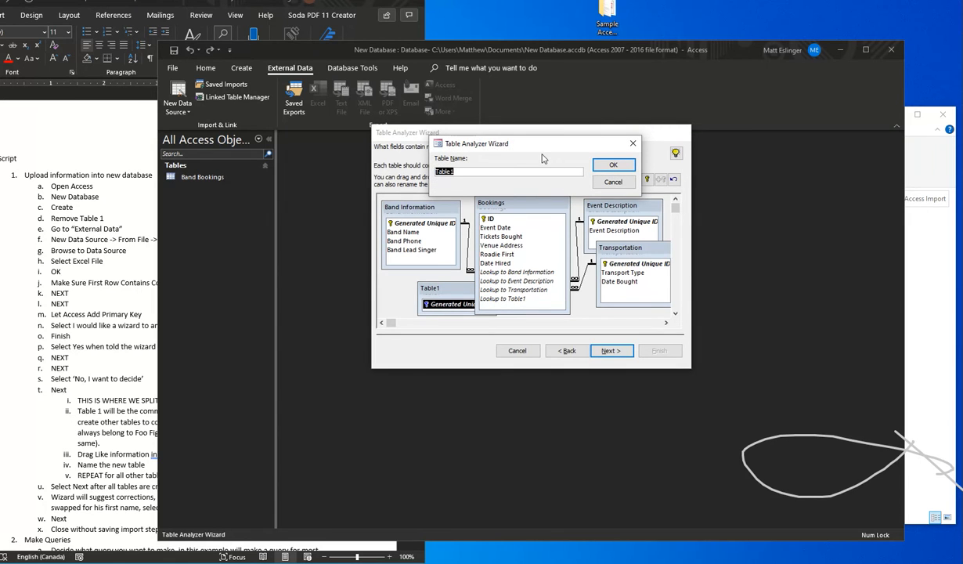
pyautogui.write('Roadie Info')
pyautogui.click(611, 164)
pyautogui.moveTo(488, 254); pyautogui.dragTo(415, 284)
# Rearrange the Band Information and Transportation tables in the analyzer diagram so that none of the tables overlap.
pyautogui.moveTo(415, 243); pyautogui.dragTo(415, 269)
pyautogui.moveTo(429, 208); pyautogui.dragTo(427, 200)
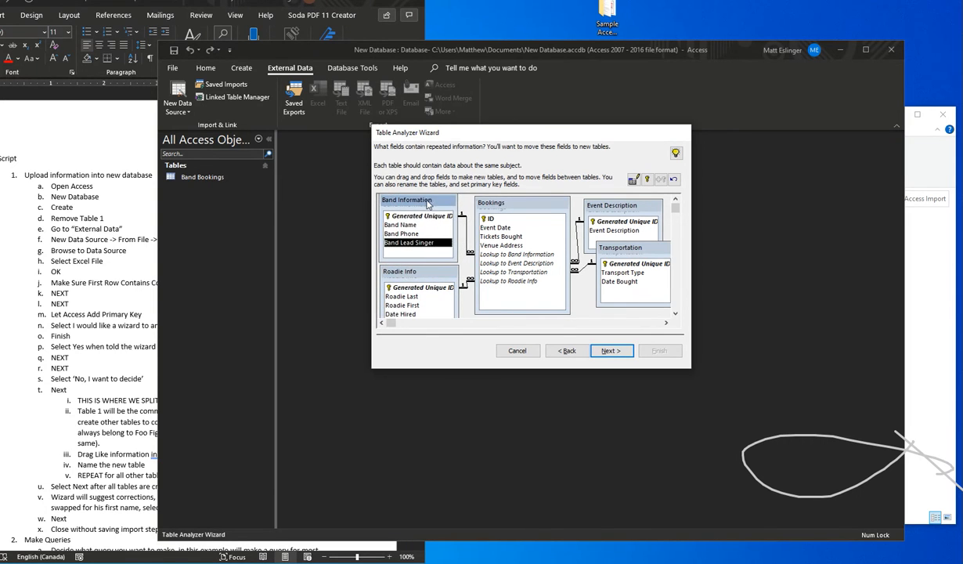
pyautogui.moveTo(599, 247); pyautogui.dragTo(592, 262)
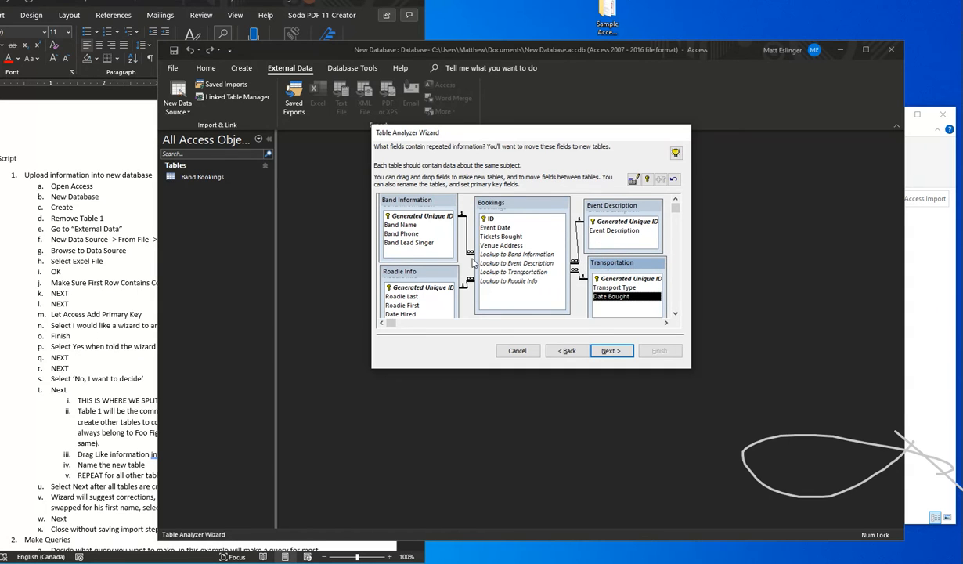
# Try to rename the Bookings table as Band Bookings, and set its name back to Bookings.
pyautogui.doubleClick(493, 203)
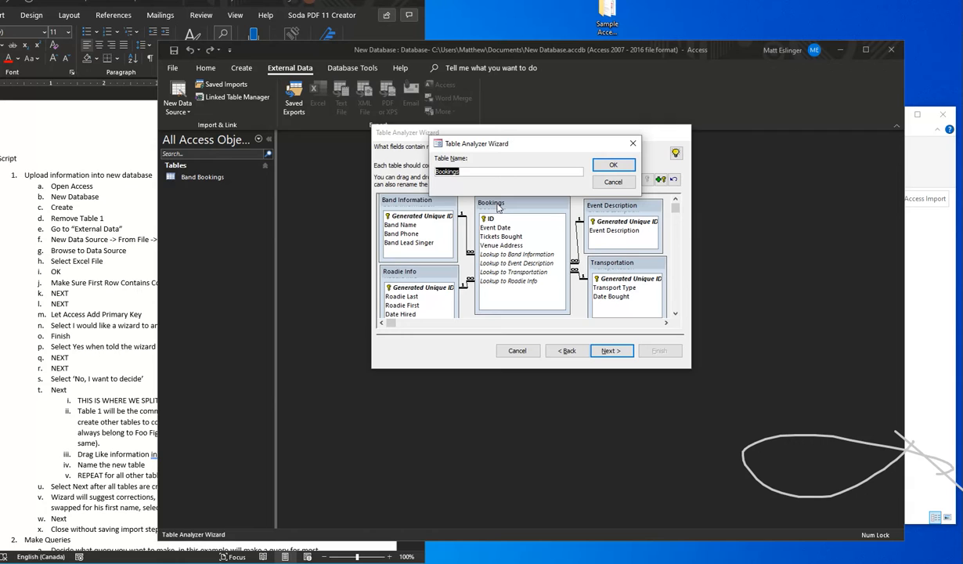
pyautogui.write('Band')
pyautogui.click(607, 165)
pyautogui.click(445, 311)
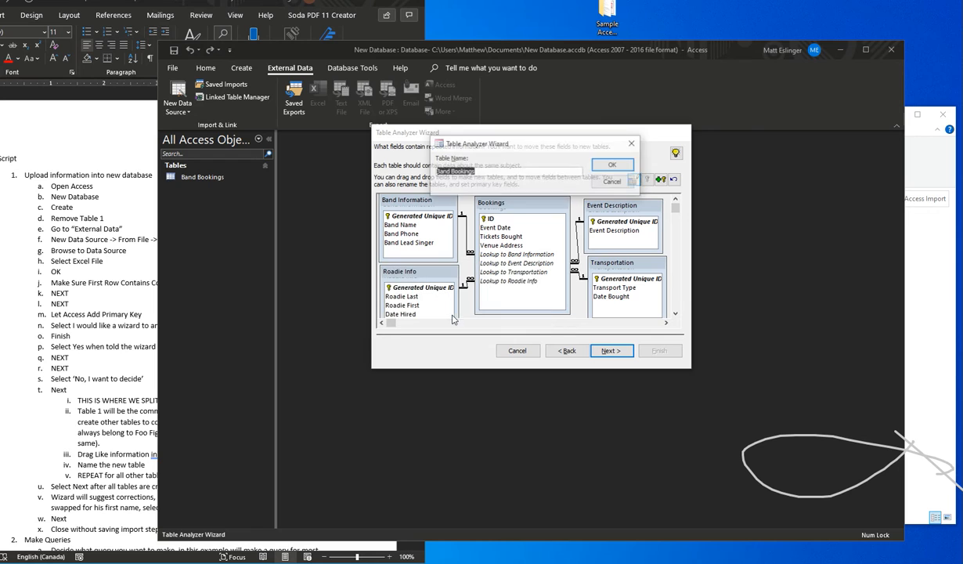
pyautogui.write('Boo')
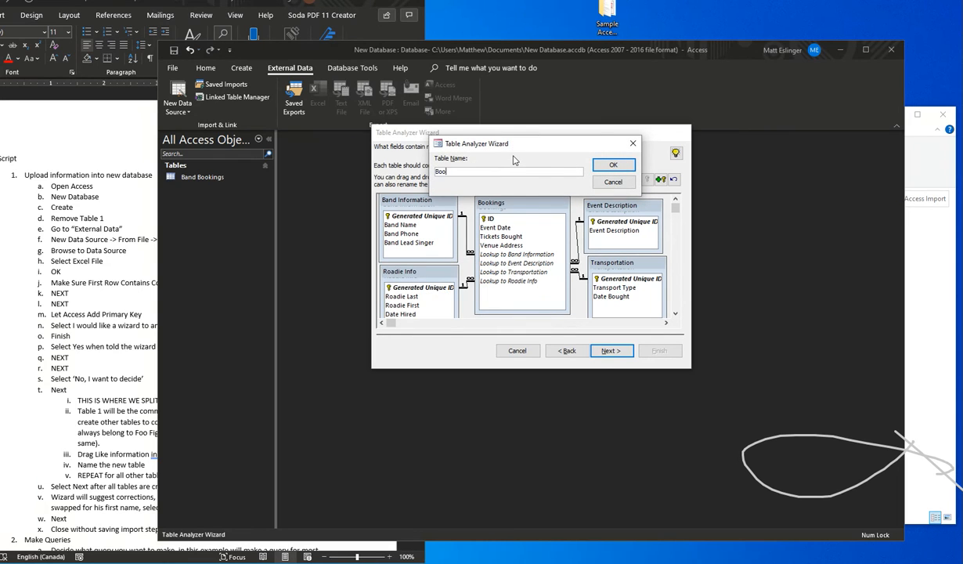
pyautogui.click(602, 164)
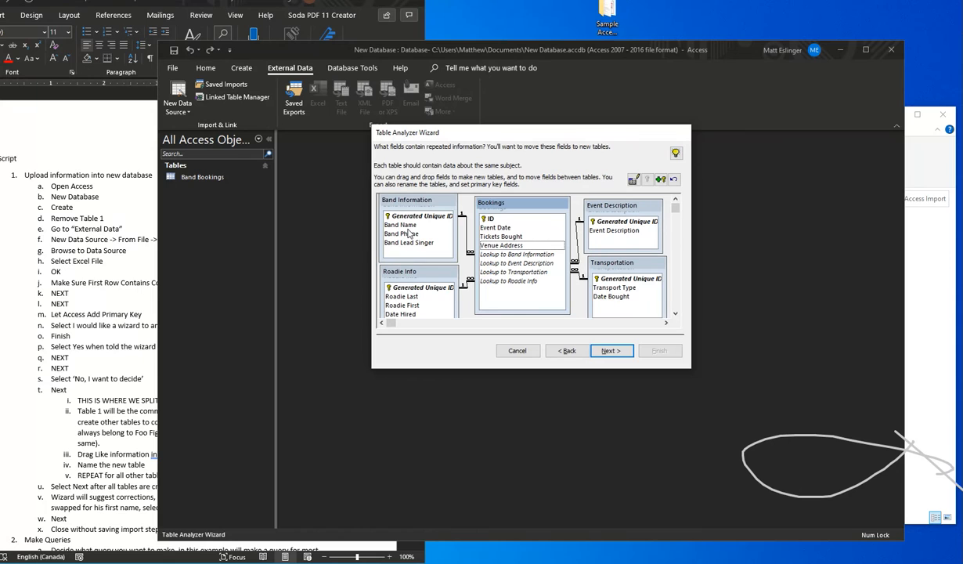
# Proceed to the Roadie Info corrections and correct the record with swapped names to the matching roadie hired on 2011-01-01.
pyautogui.click(609, 350)
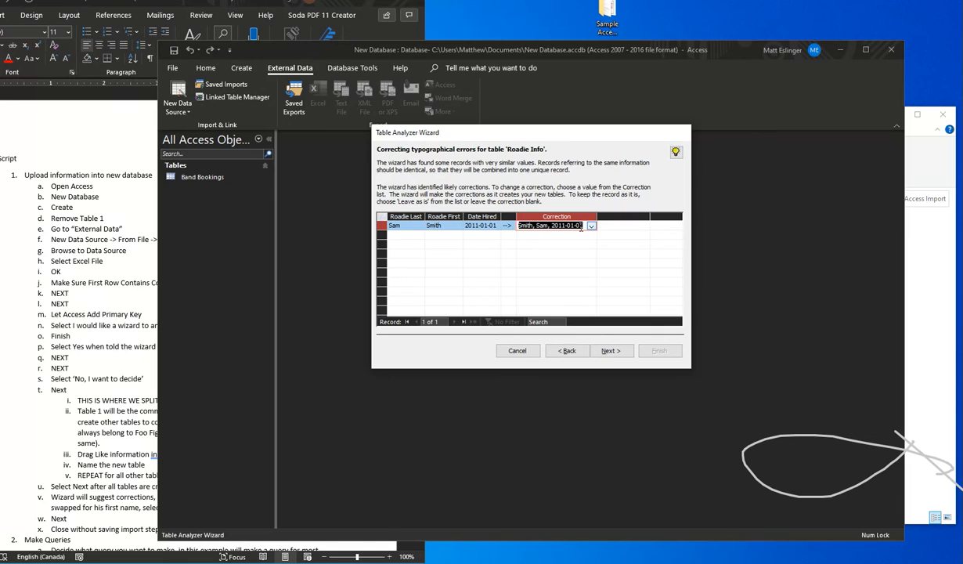
pyautogui.click(591, 225)
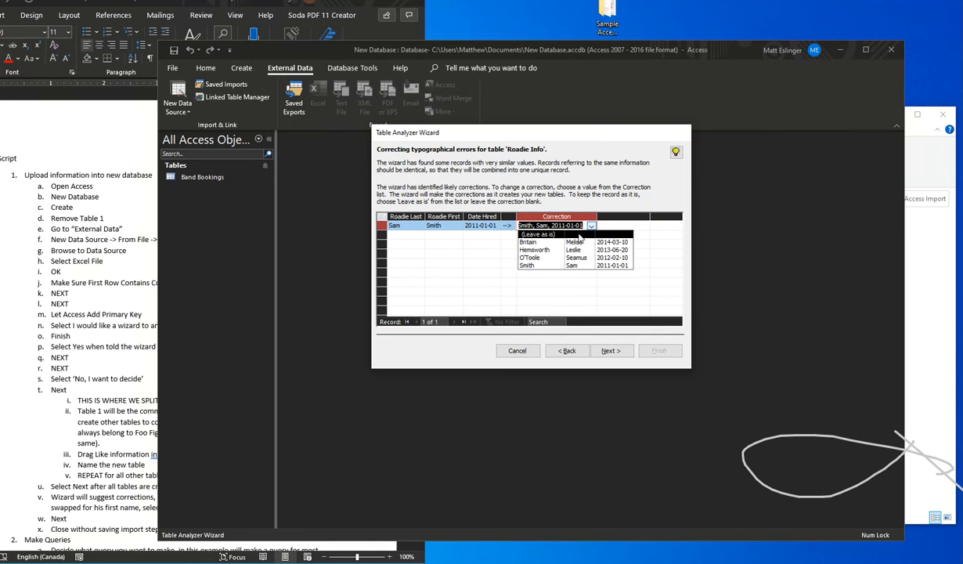
pyautogui.click(529, 266)
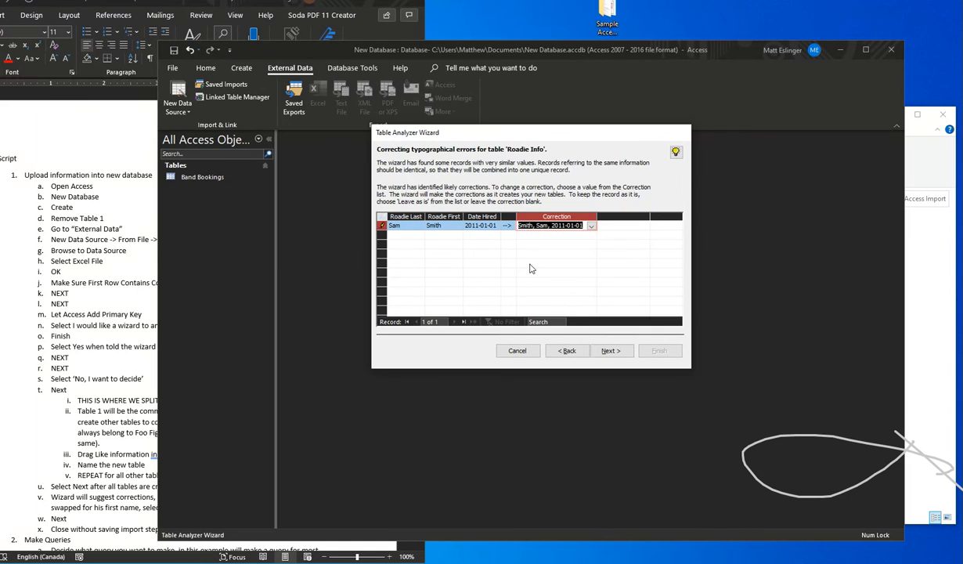
# Finish the Table Analyzer without creating a query, and close the import without saving its steps.
pyautogui.click(607, 350)
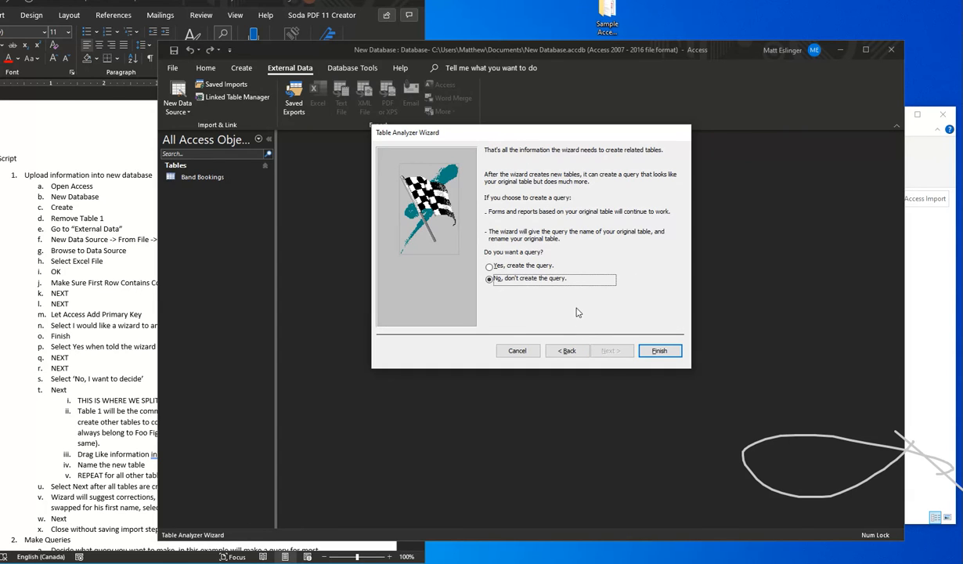
pyautogui.click(661, 350)
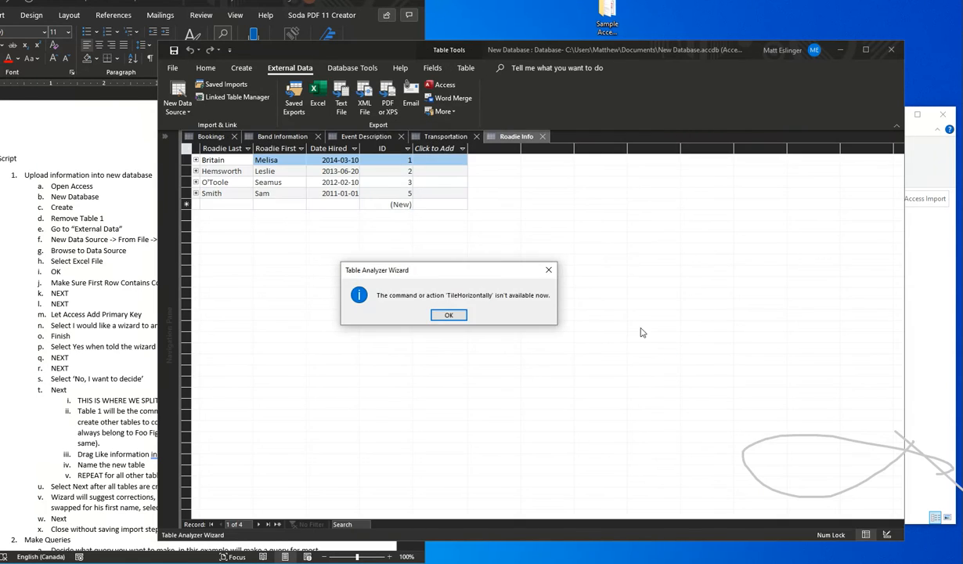
pyautogui.click(450, 316)
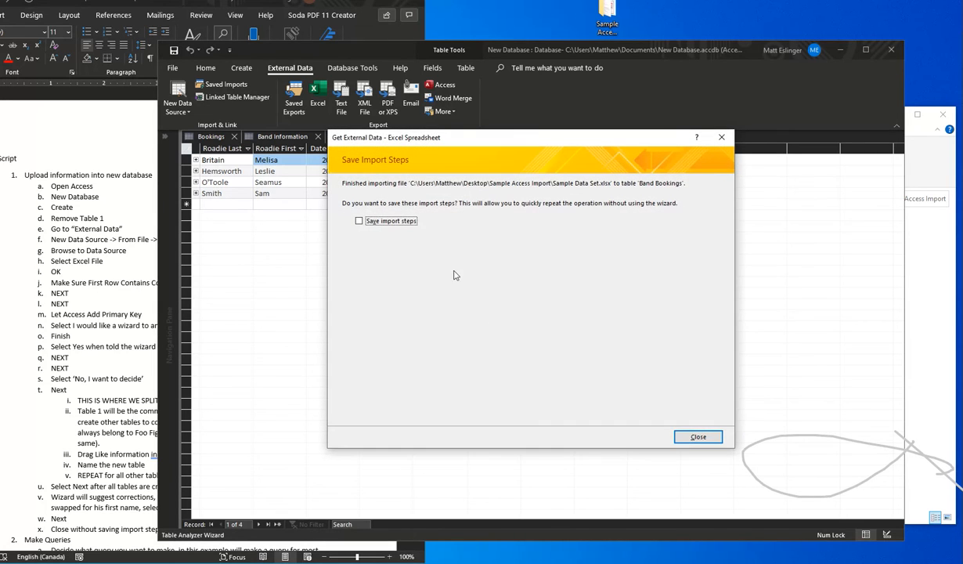
pyautogui.click(690, 438)
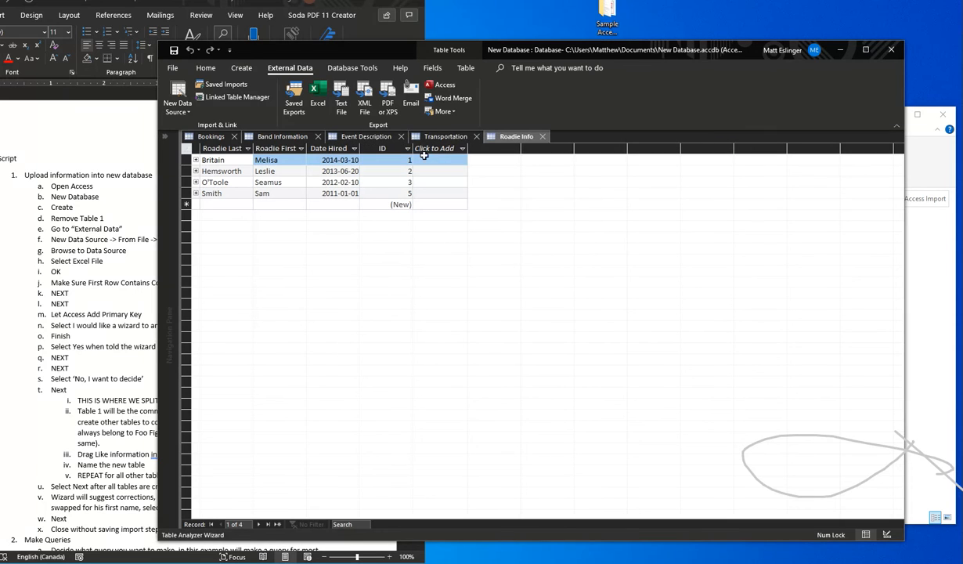
# Expand the list of database objects and open the original Band Bookings table to examine its records.
pyautogui.click(168, 140)
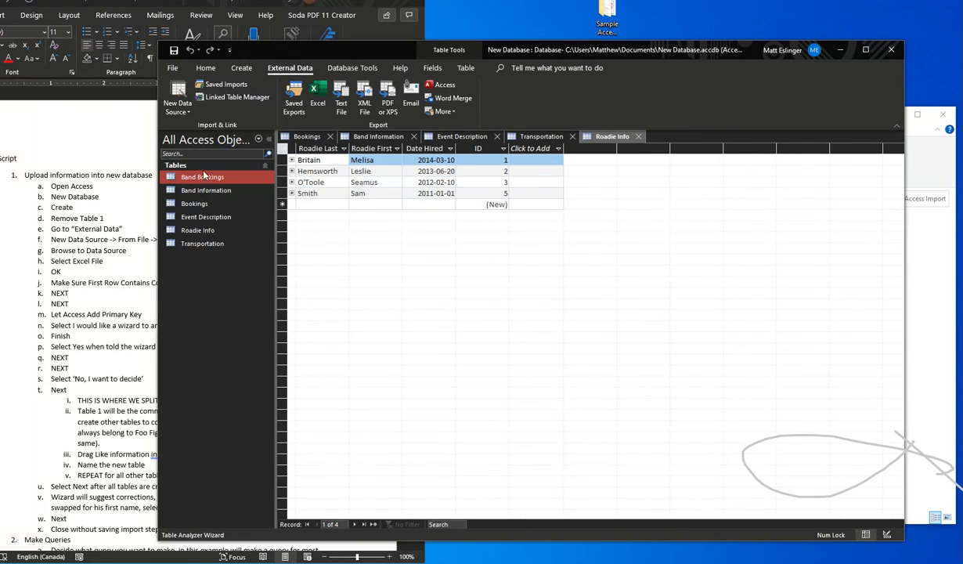
pyautogui.doubleClick(202, 176)
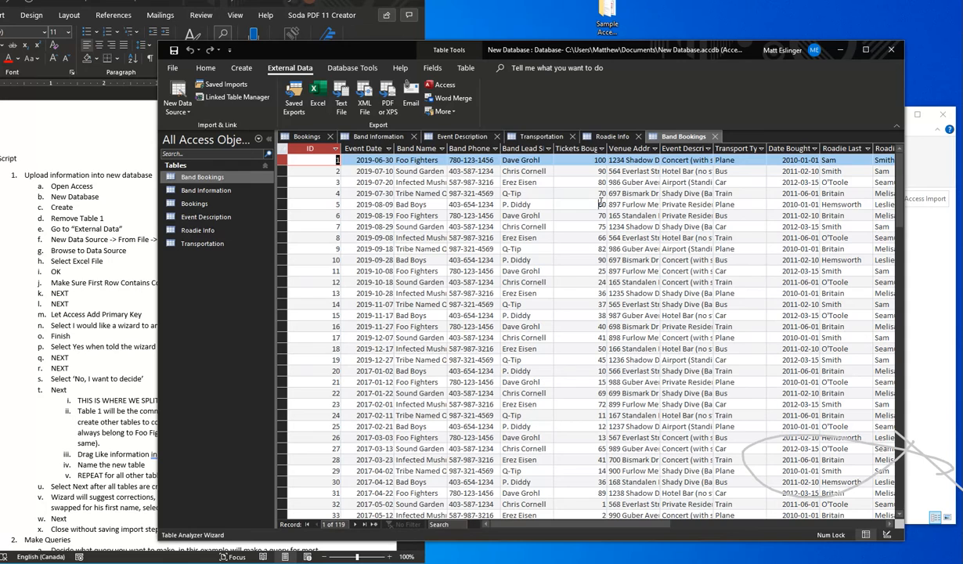
pyautogui.click(664, 204)
pyautogui.click(209, 174)
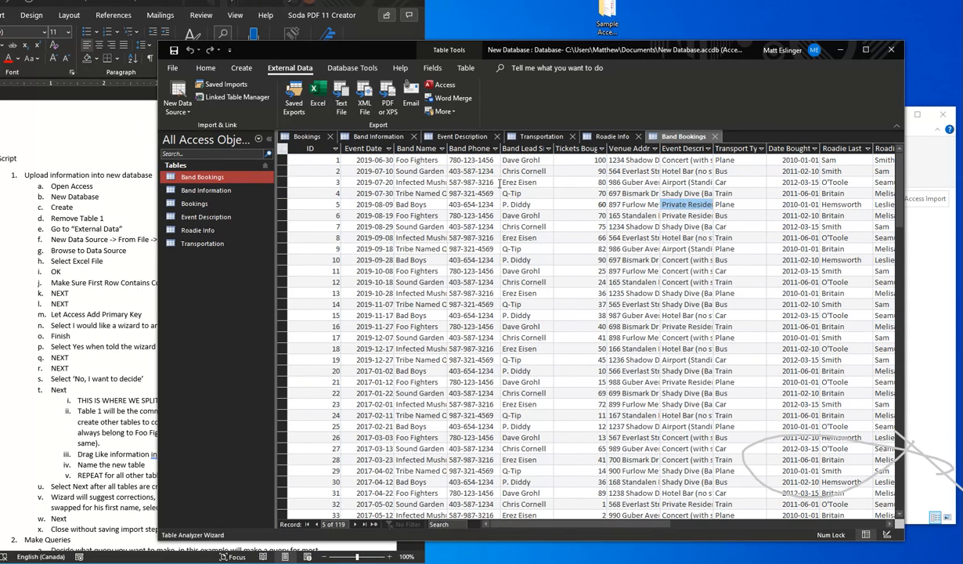
# Close all the open tables, from Band Bookings through to Bookings.
pyautogui.click(714, 136)
pyautogui.click(638, 136)
pyautogui.click(572, 136)
pyautogui.click(497, 137)
pyautogui.click(414, 136)
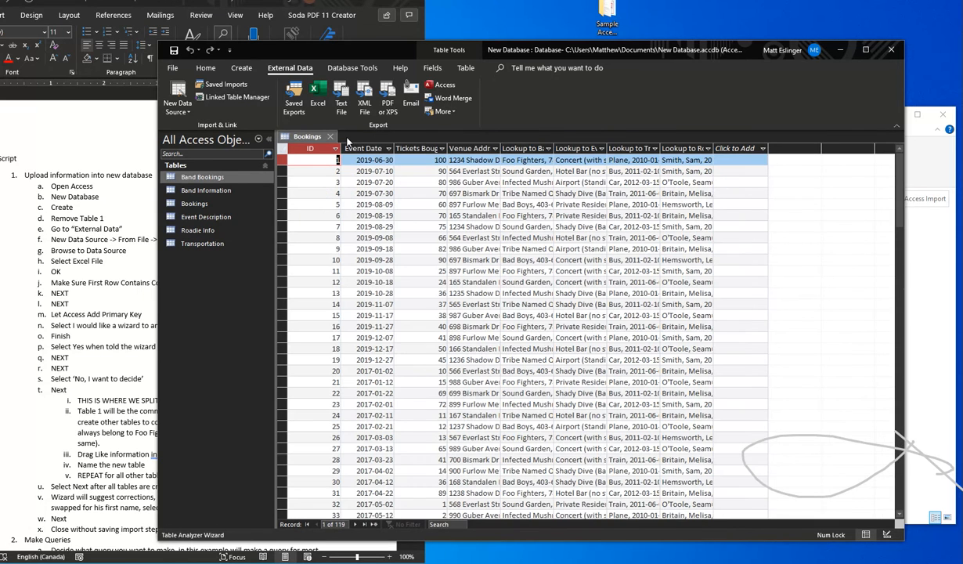
pyautogui.click(330, 137)
# Rename the original Band Bookings table as Source Data.
pyautogui.rightClick(200, 177)
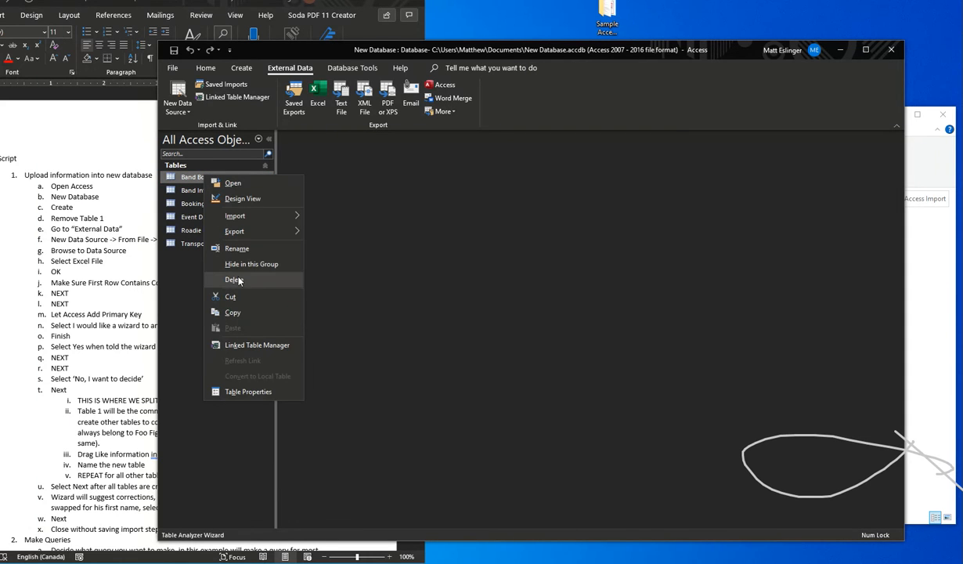
pyautogui.click(240, 249)
pyautogui.write('So')
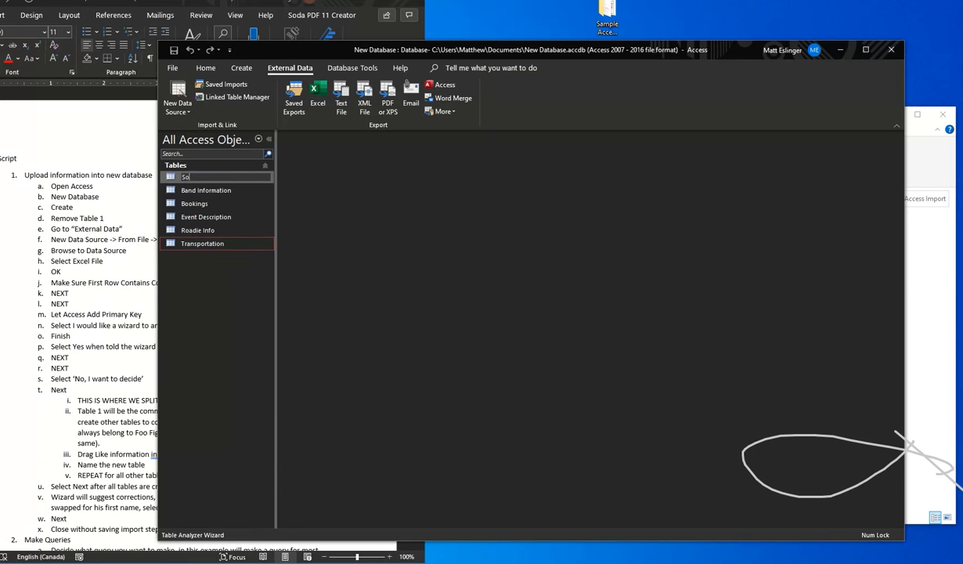
pyautogui.write('urce Data')
pyautogui.press('Return')
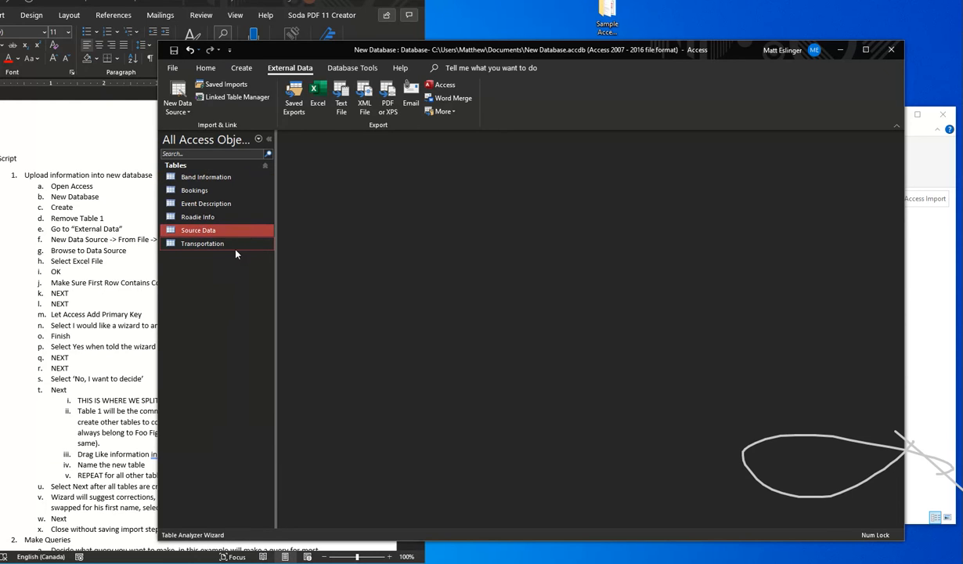
# Delete the Source Data table that holds the original imported records.
pyautogui.rightClick(215, 230)
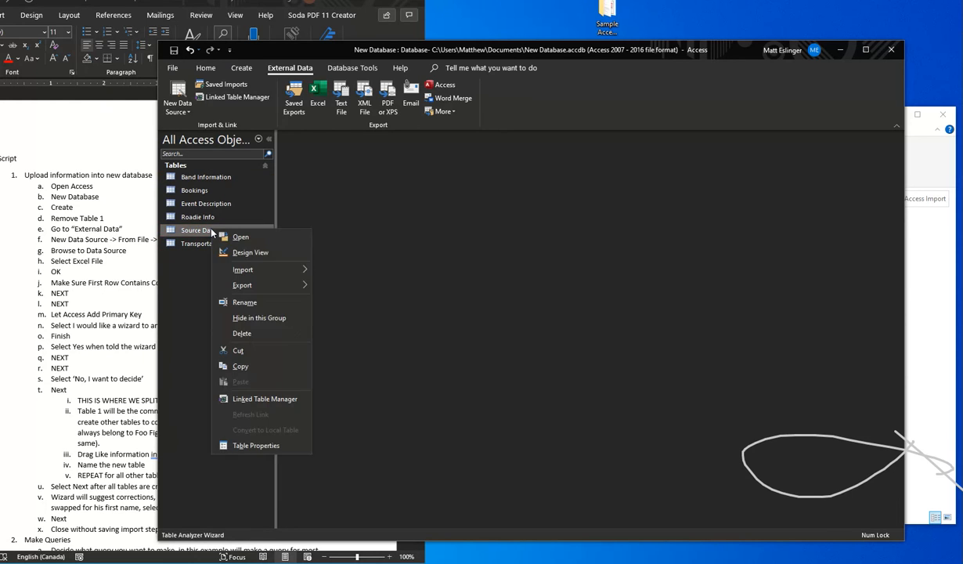
pyautogui.click(260, 337)
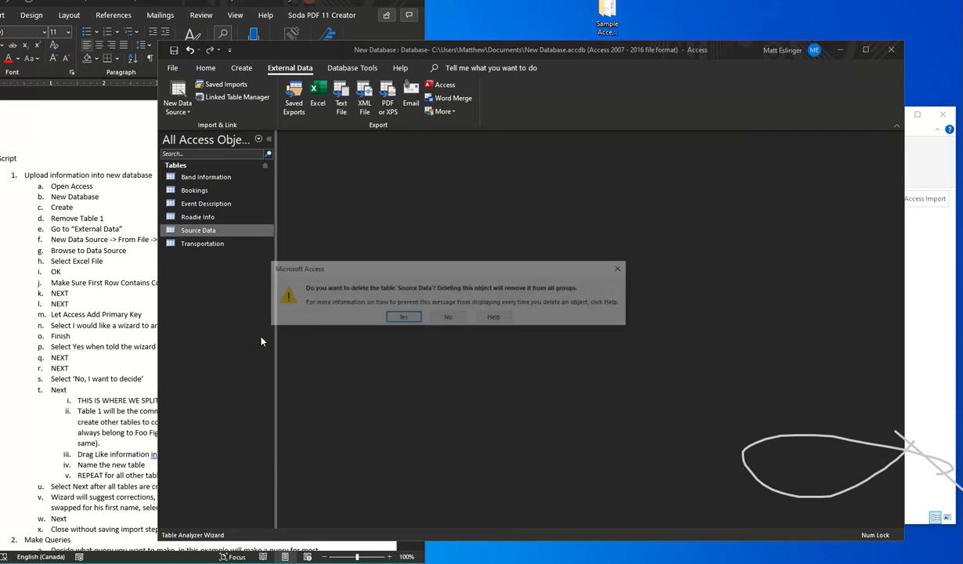
pyautogui.click(403, 317)
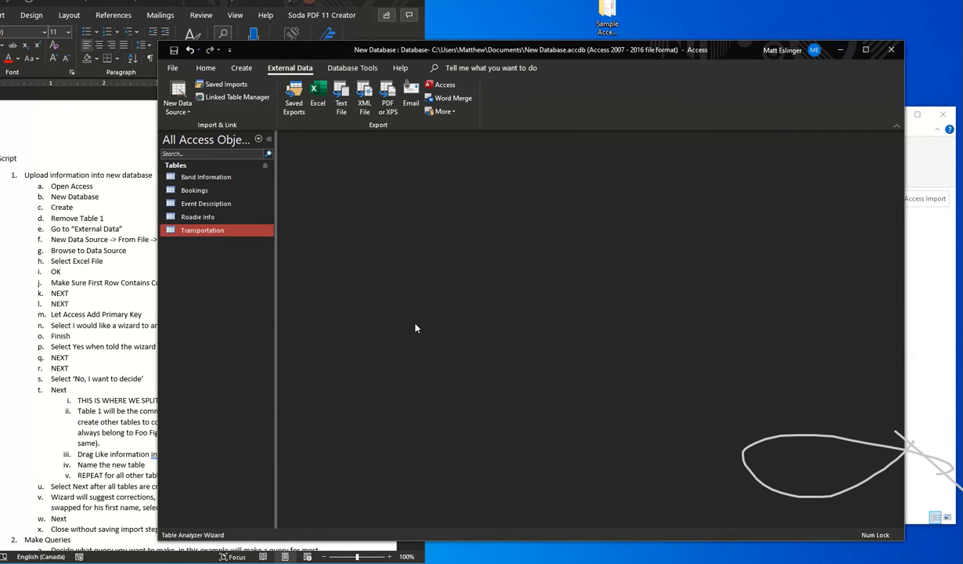
# Open the Band Information table, examine its band name, phone and lead singer fields, and expand the related bookings for Bad Boys.
pyautogui.click(219, 180)
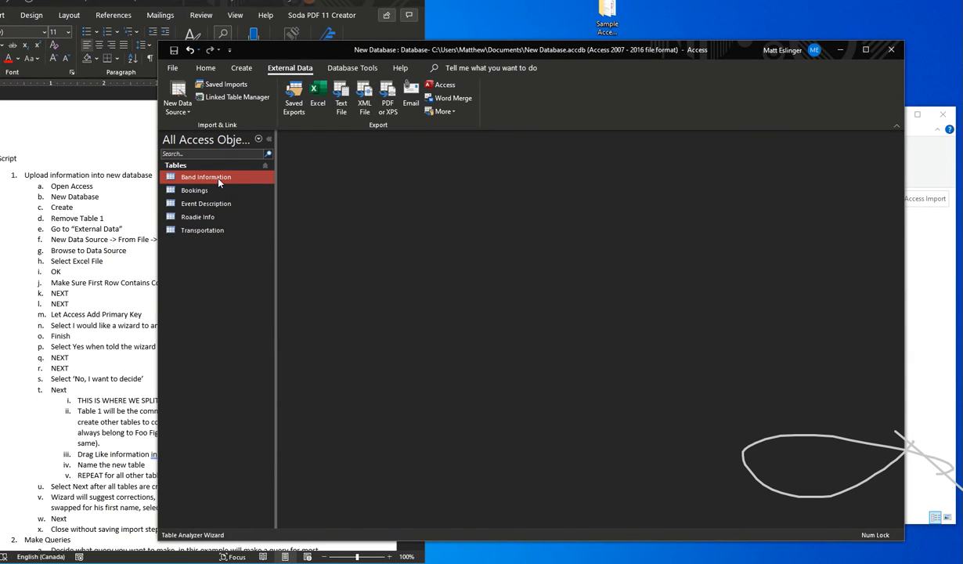
pyautogui.doubleClick(219, 180)
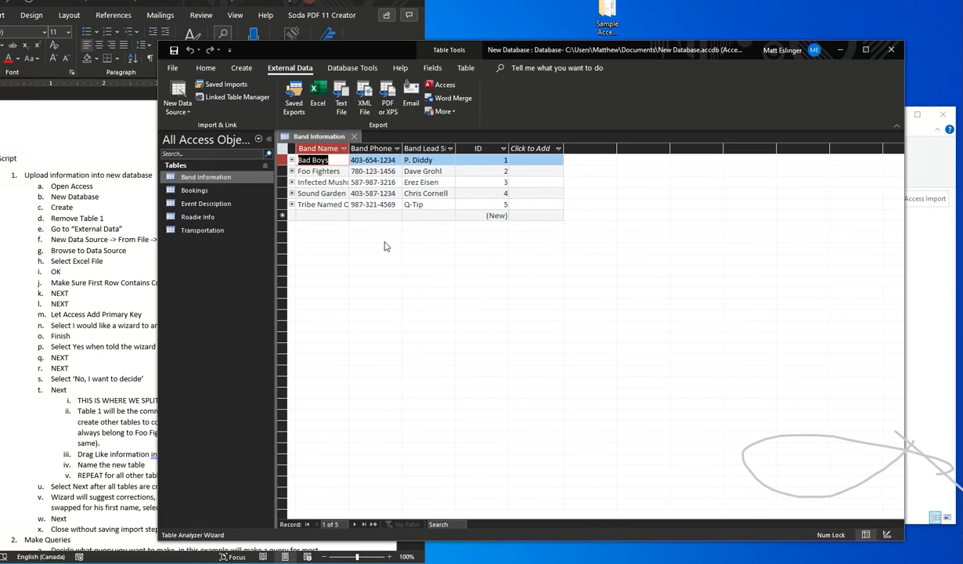
pyautogui.click(326, 182)
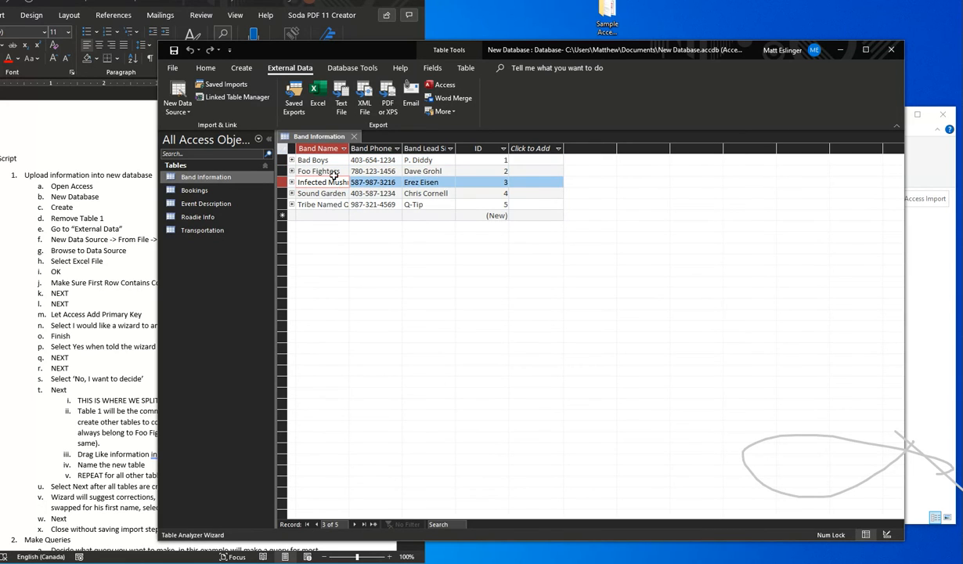
pyautogui.click(330, 161)
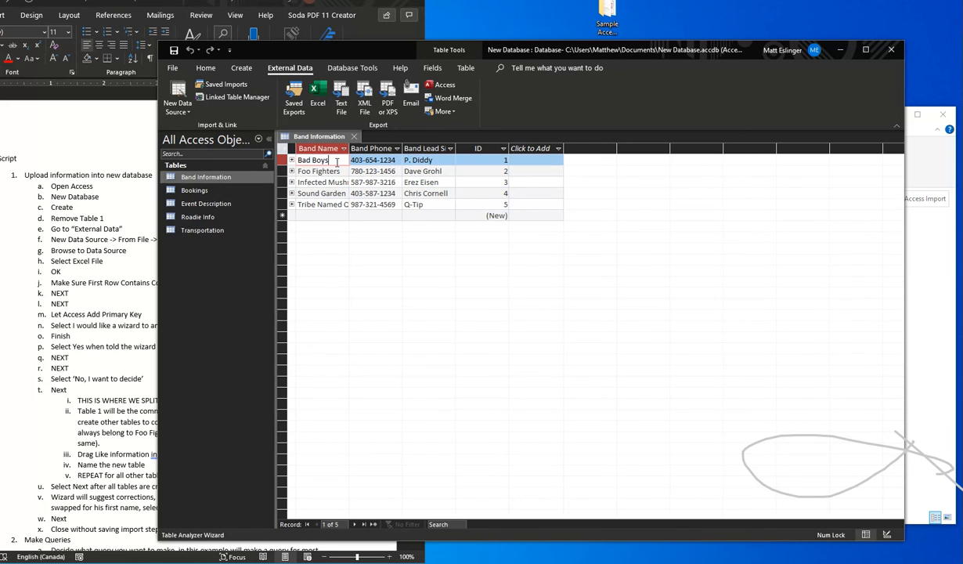
pyautogui.click(429, 160)
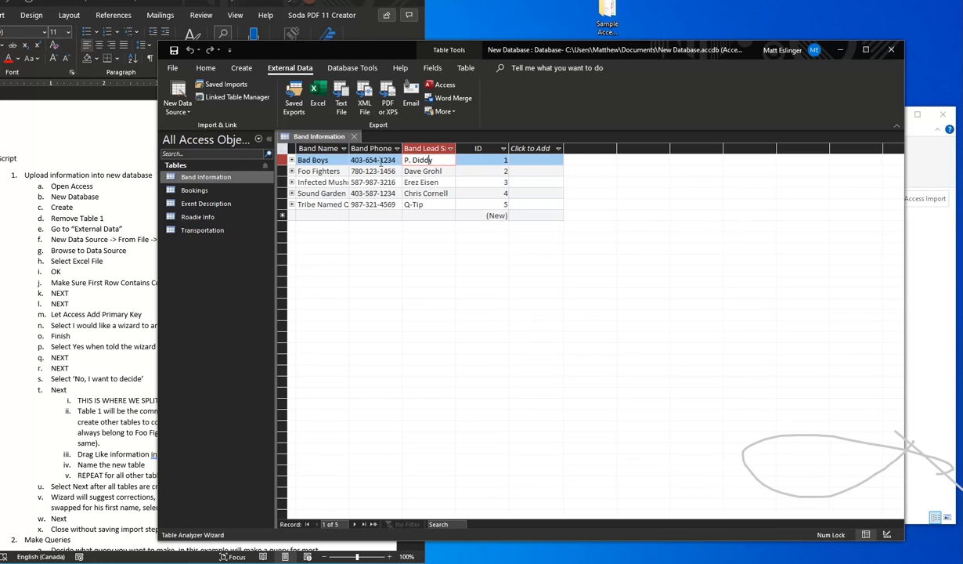
pyautogui.click(365, 159)
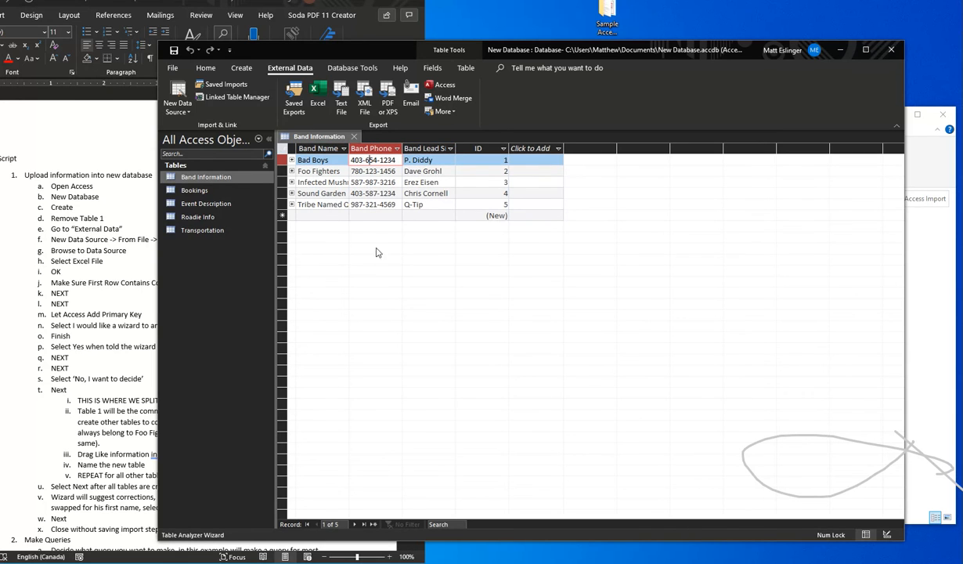
pyautogui.click(291, 160)
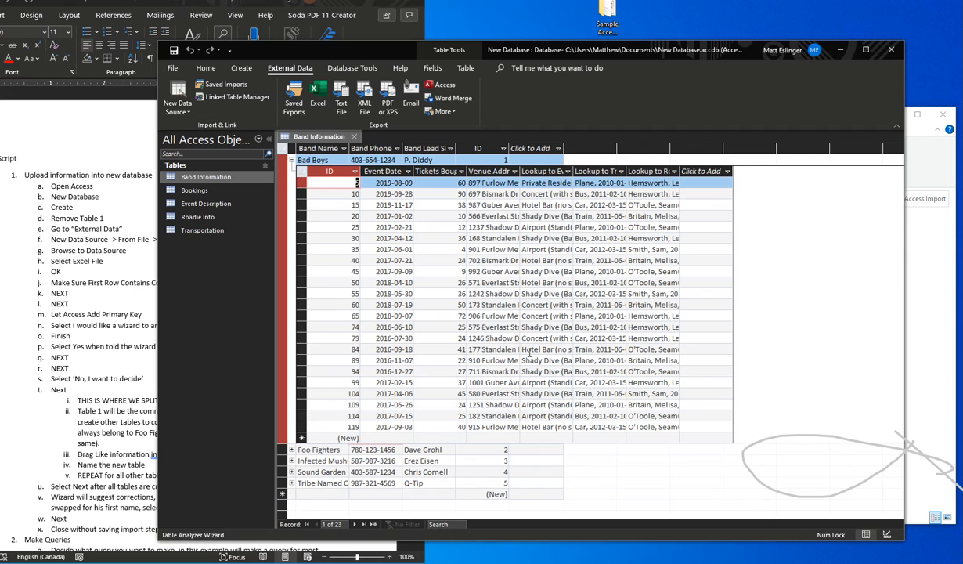
# Collapse the Bad Boys related bookings, and open the Bookings table to look through its records.
pyautogui.click(291, 161)
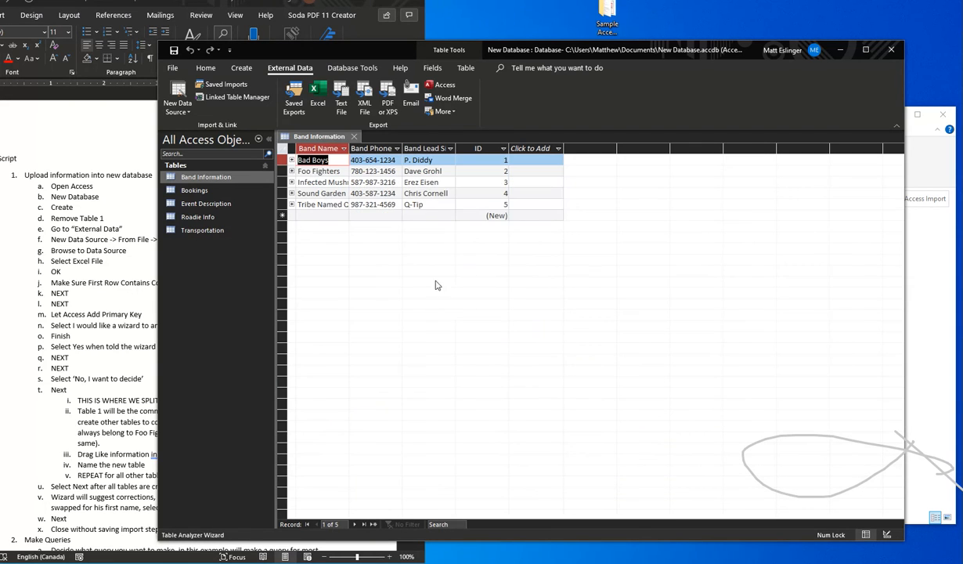
pyautogui.click(203, 191)
pyautogui.doubleClick(202, 192)
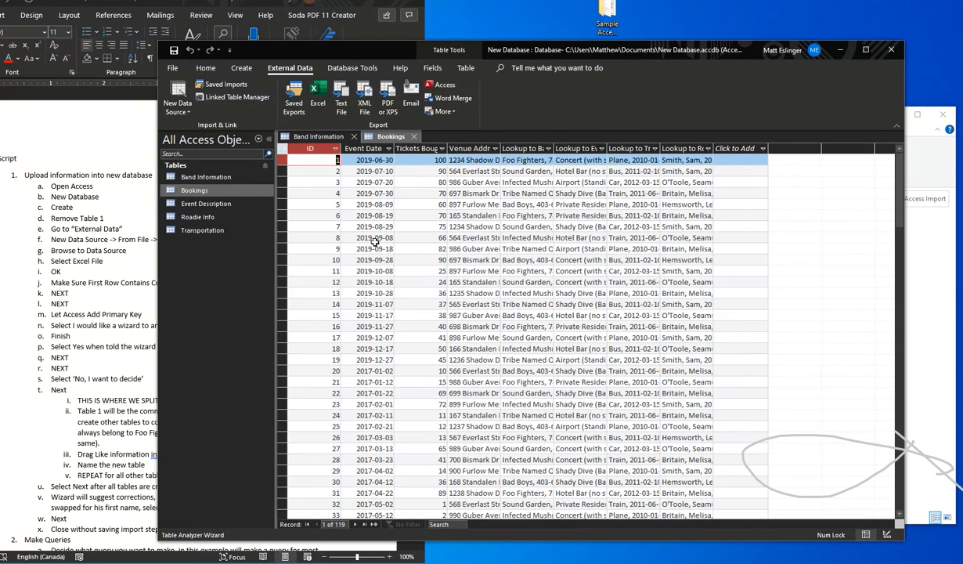
pyautogui.scroll(-11, 442, 195)
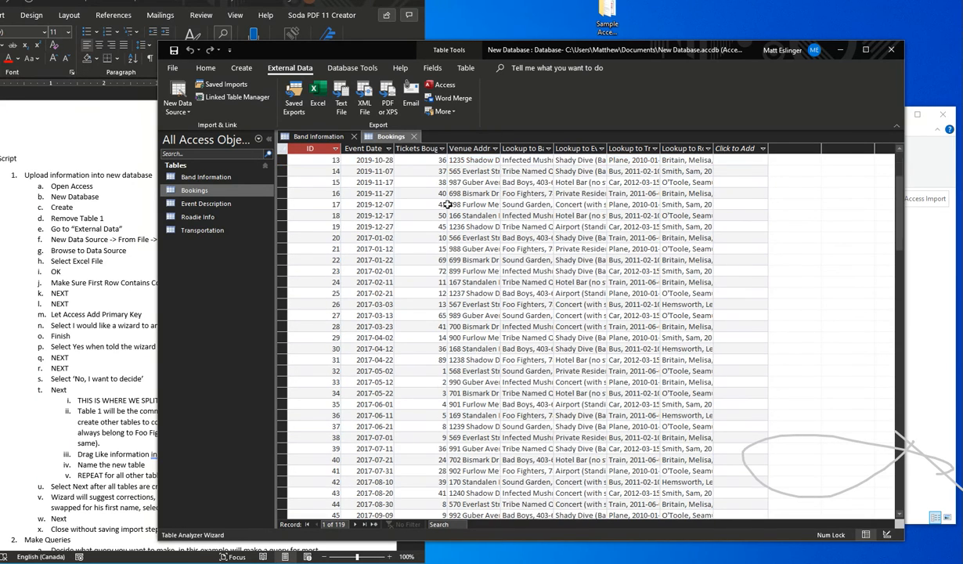
pyautogui.scroll(11, 446, 205)
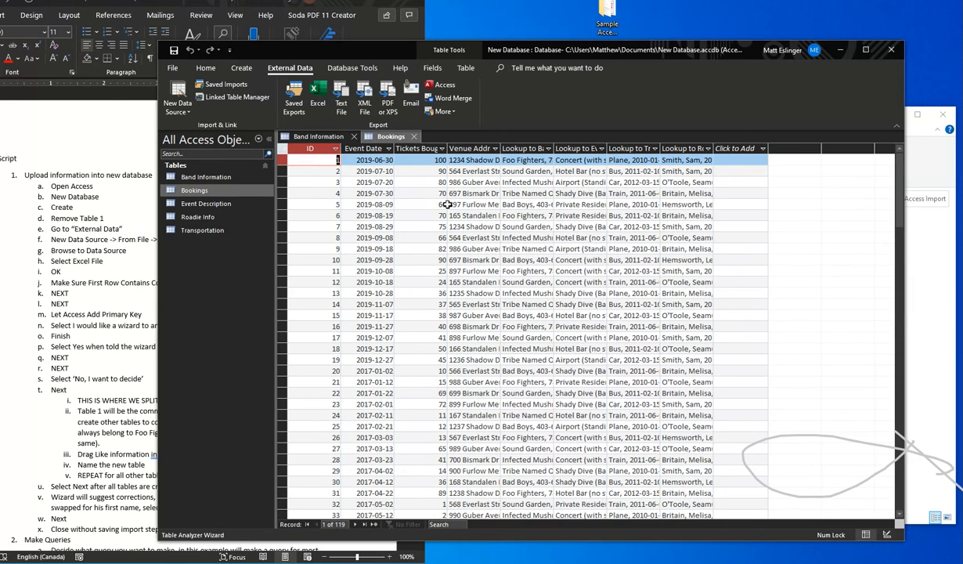
# Open the Event Description table and widen its Event Description column to fit the full text.
pyautogui.click(196, 202)
pyautogui.doubleClick(201, 204)
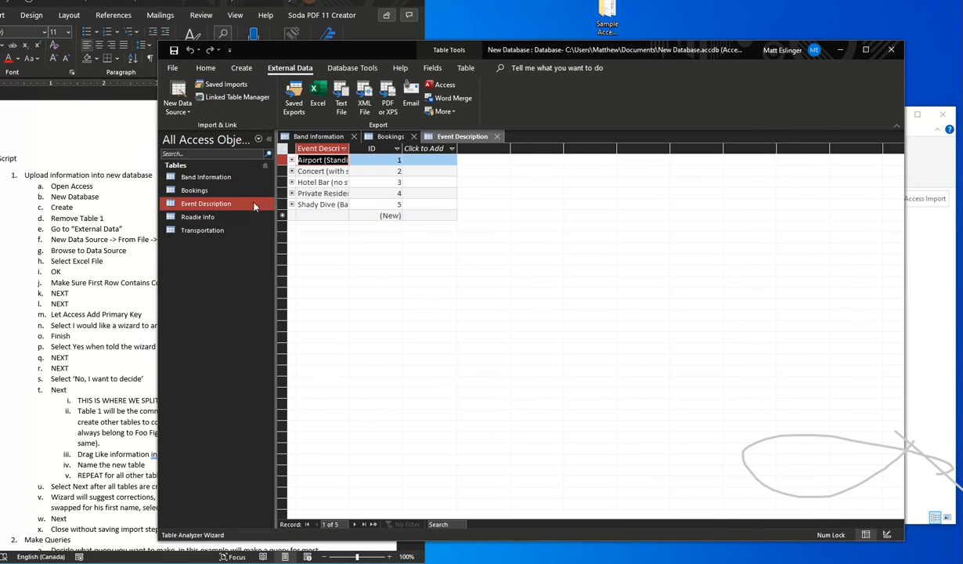
pyautogui.doubleClick(348, 149)
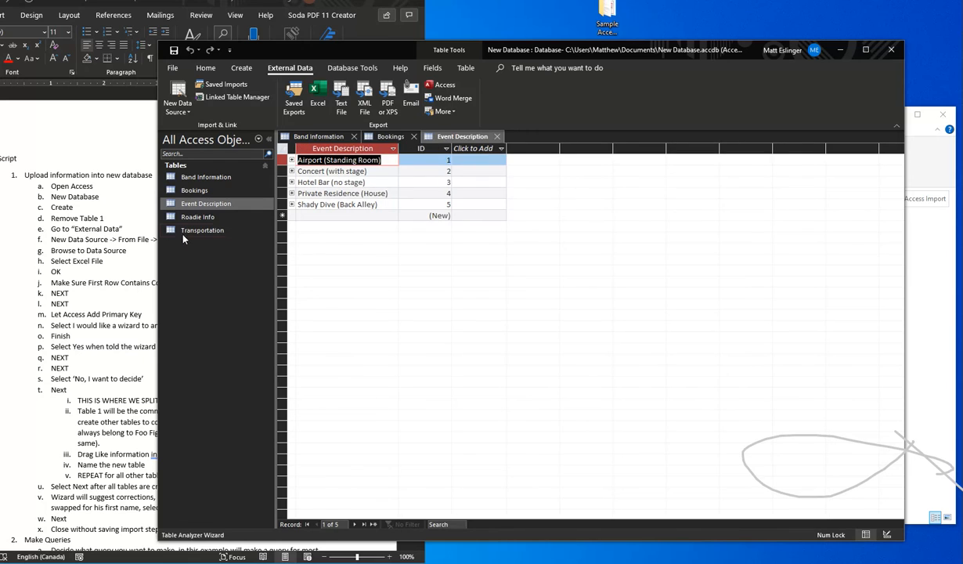
# Open the Roadie Info and Transportation tables to review their fields and records.
pyautogui.click(197, 216)
pyautogui.doubleClick(197, 217)
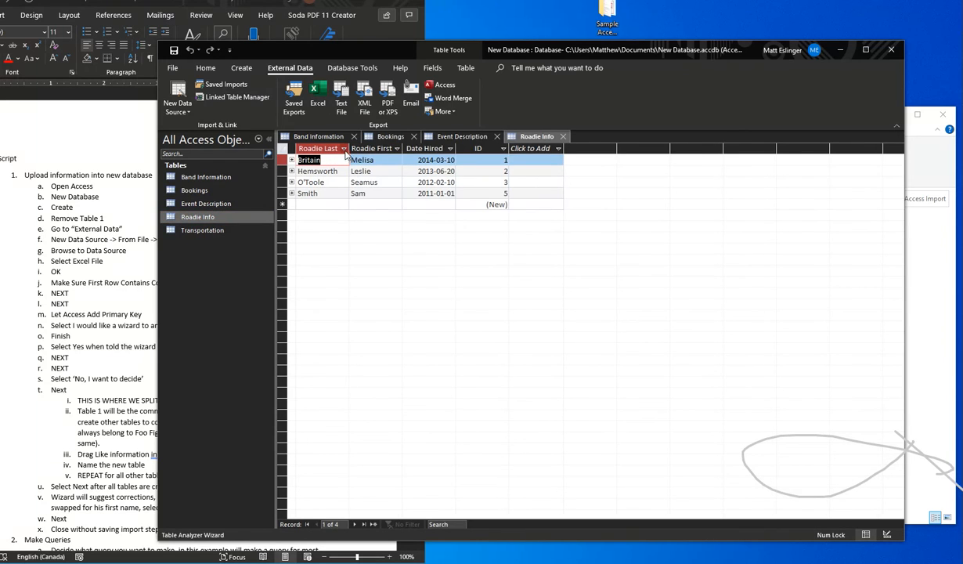
pyautogui.click(222, 230)
pyautogui.doubleClick(222, 230)
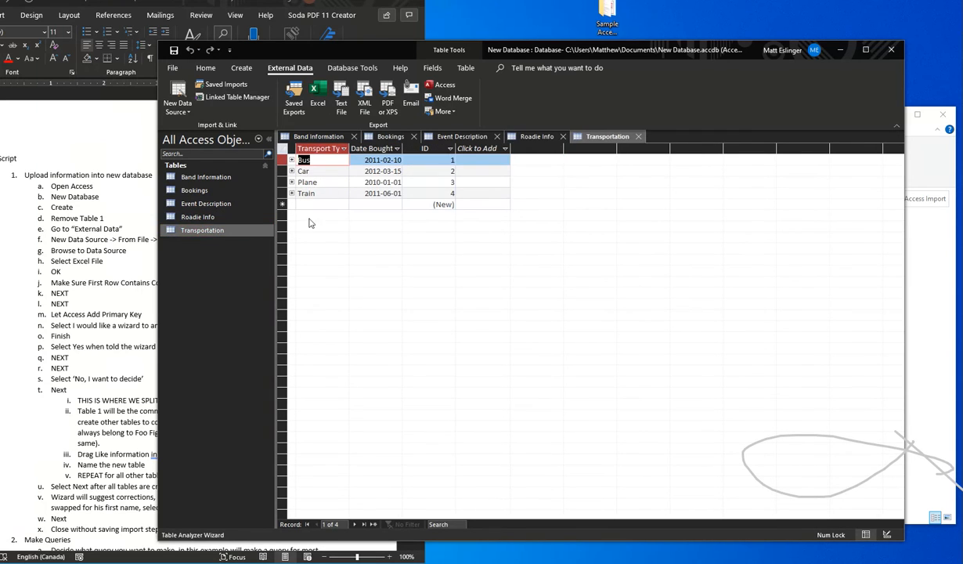
# Close the Transportation, Roadie Info, Event Description, Bookings and Band Information tables, accepting the Event Description layout change.
pyautogui.click(637, 137)
pyautogui.click(563, 136)
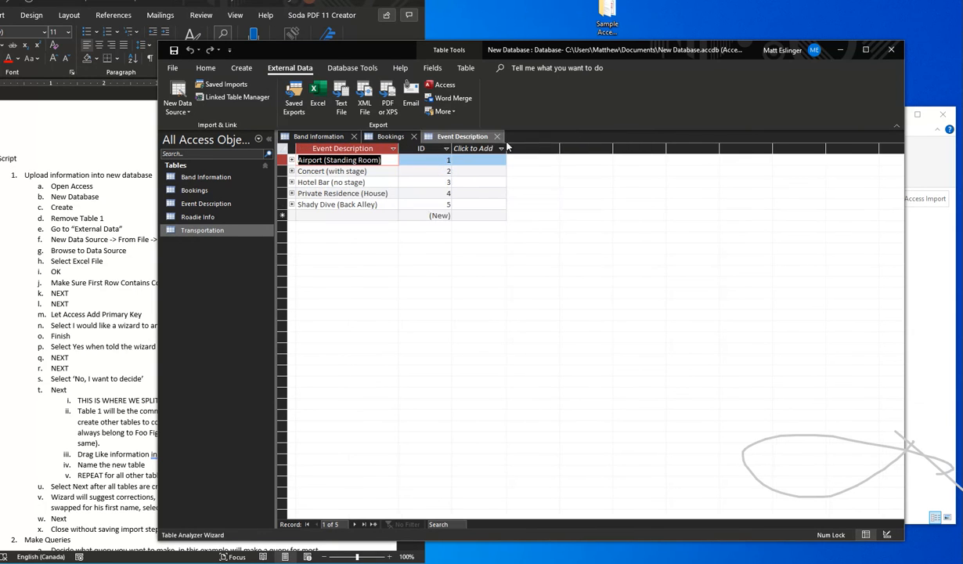
pyautogui.click(496, 136)
pyautogui.press('Return')
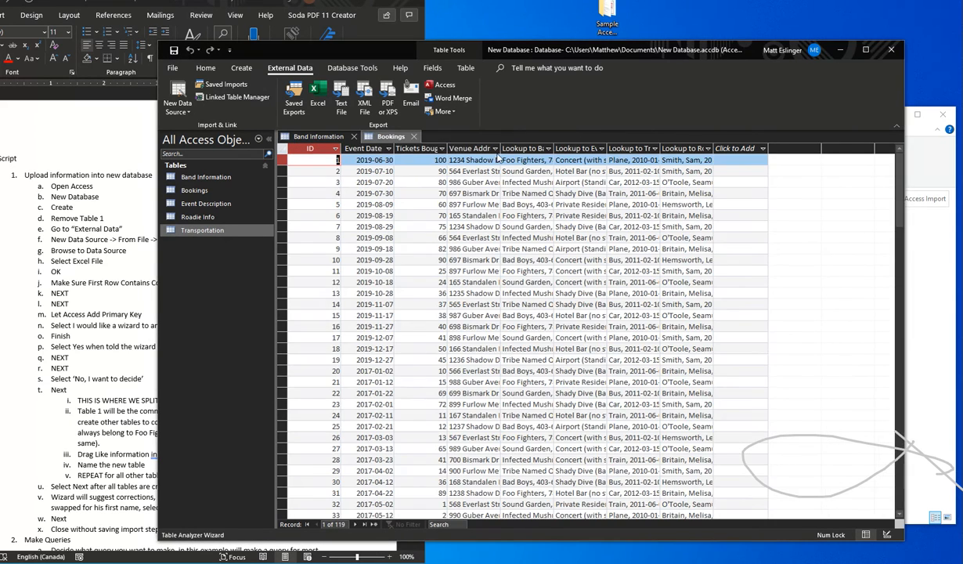
pyautogui.click(413, 136)
pyautogui.click(354, 136)
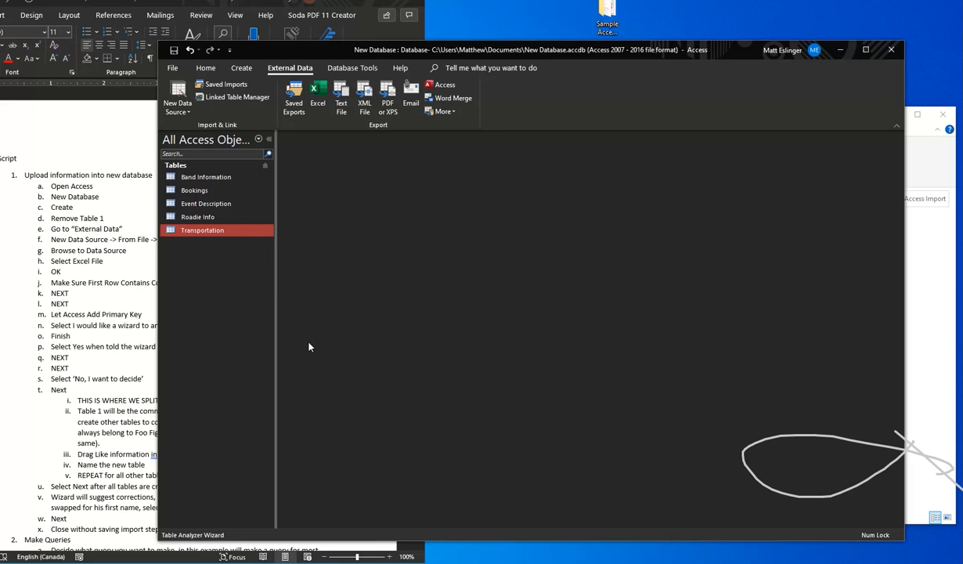
# Switch to the Word script and find the Make Queries section.
pyautogui.click(105, 370)
pyautogui.scroll(-3, 98, 368)
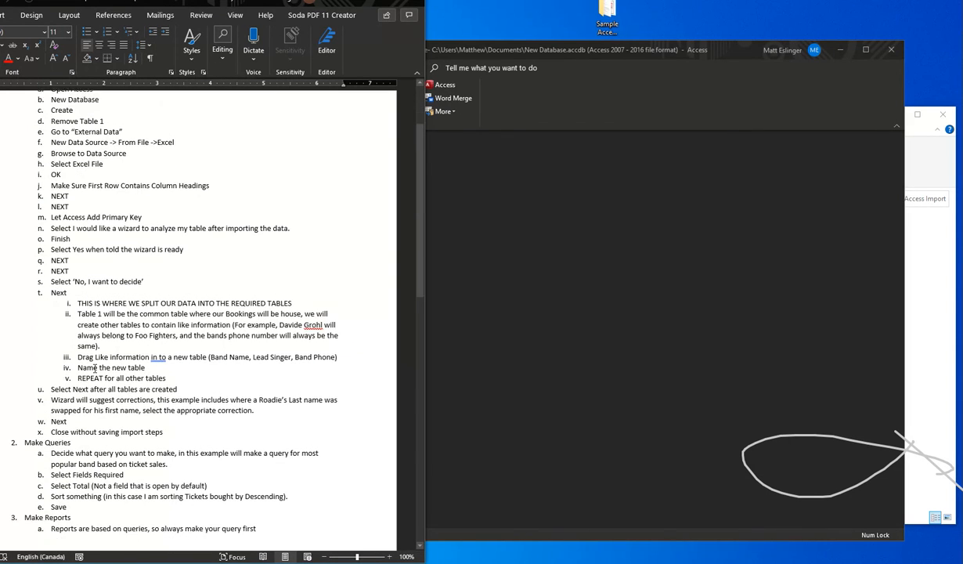
pyautogui.scroll(-2, 123, 345)
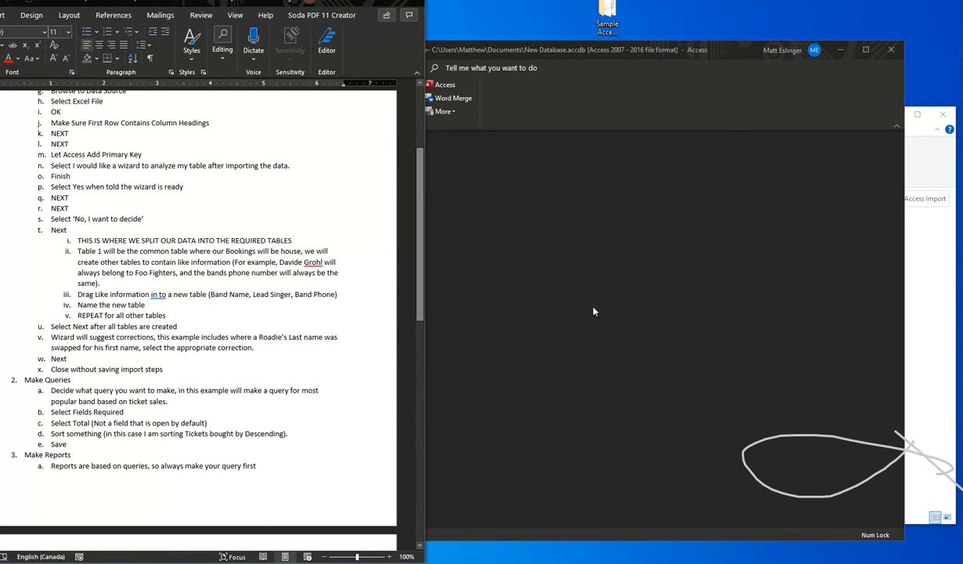
# Return to Access and open the relationships diagram to examine how the tables are linked.
pyautogui.click(569, 294)
pyautogui.click(239, 68)
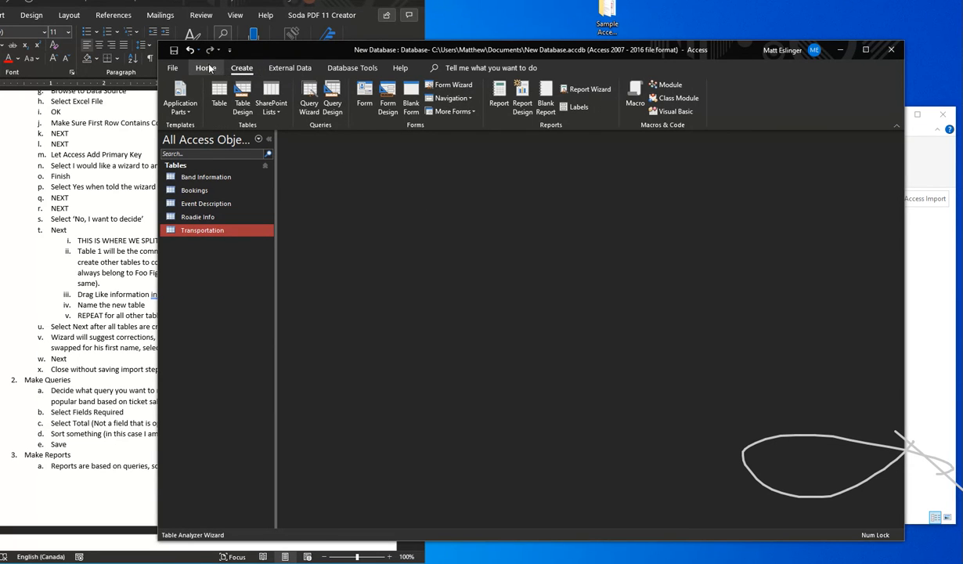
pyautogui.click(207, 68)
pyautogui.click(340, 69)
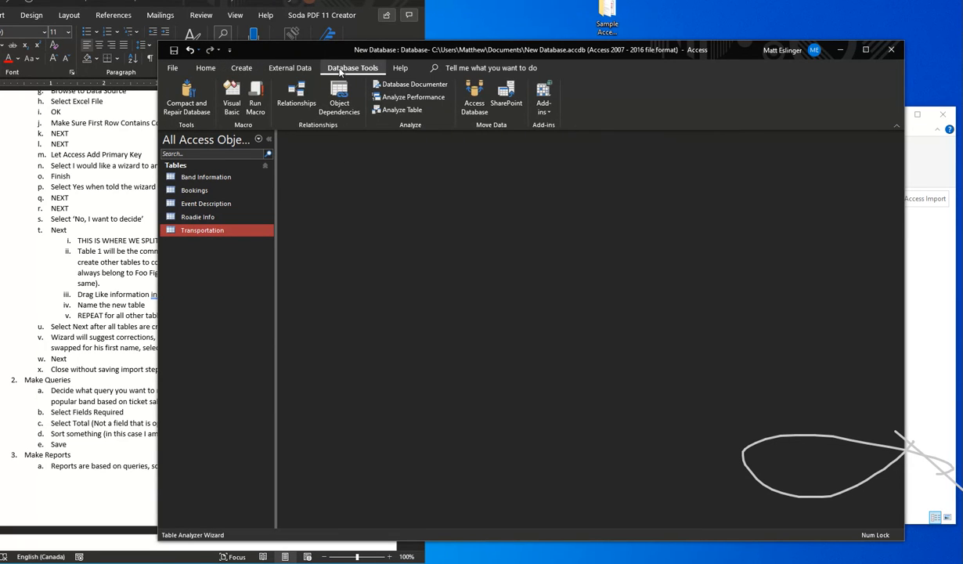
pyautogui.click(296, 98)
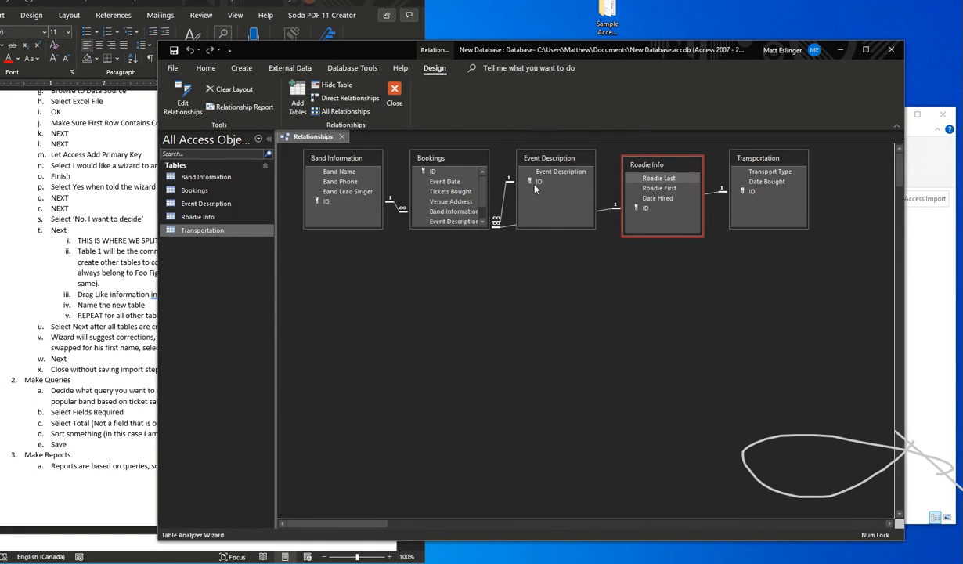
# Rearrange the Event Description, Roadie Info and Transportation tables around Bookings in the diagram, and close it without saving the layout.
pyautogui.moveTo(539, 156); pyautogui.dragTo(329, 266)
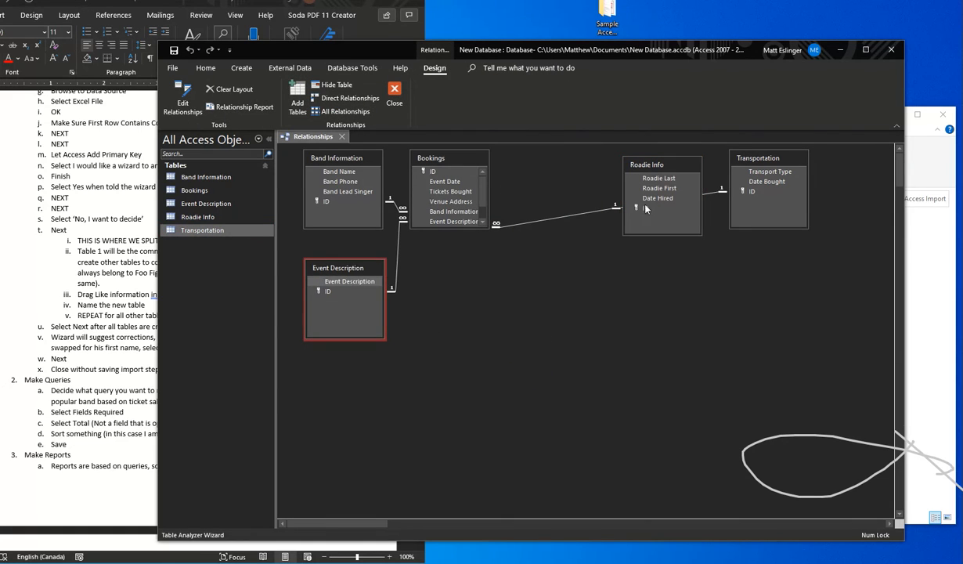
pyautogui.moveTo(644, 164); pyautogui.dragTo(515, 258)
pyautogui.moveTo(783, 157); pyautogui.dragTo(597, 156)
pyautogui.moveTo(557, 272); pyautogui.dragTo(590, 271)
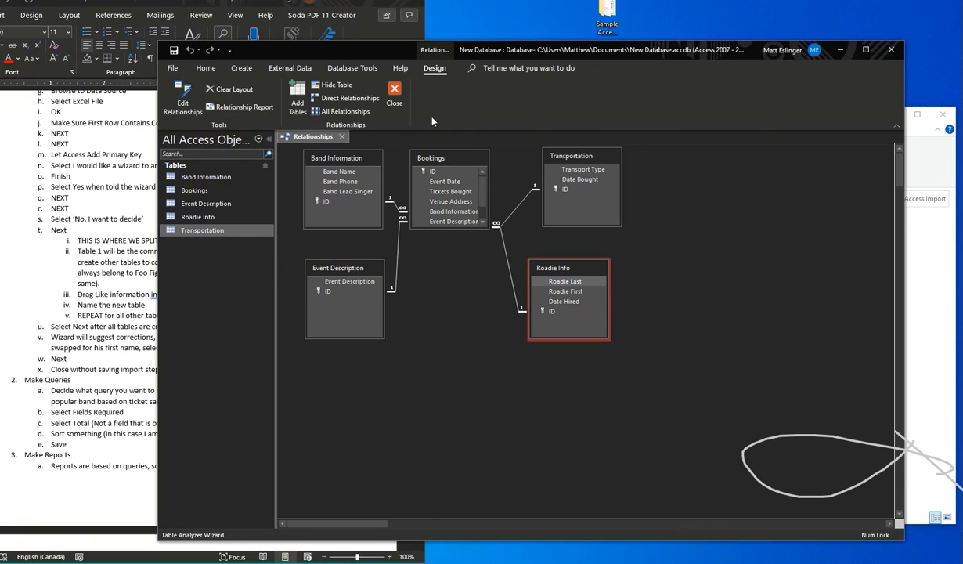
pyautogui.click(393, 105)
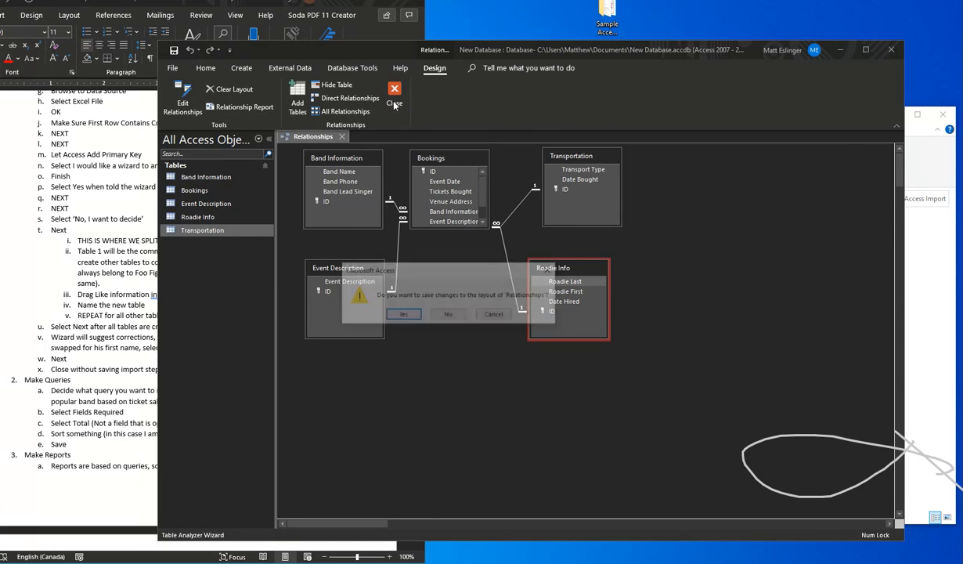
pyautogui.click(451, 315)
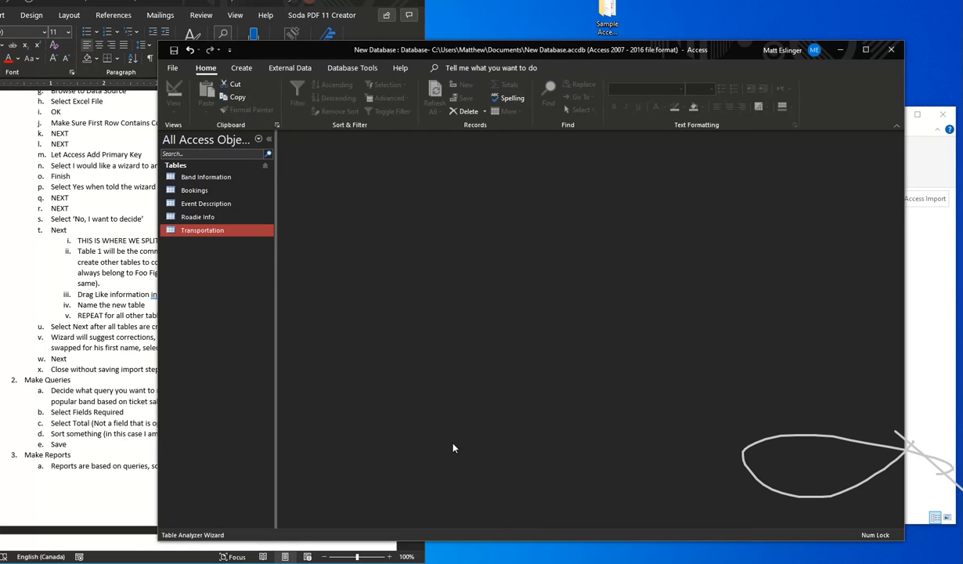
# Read the Make Queries instructions in the Word script about a most-popular-band query, and return to the Access database.
pyautogui.click(100, 362)
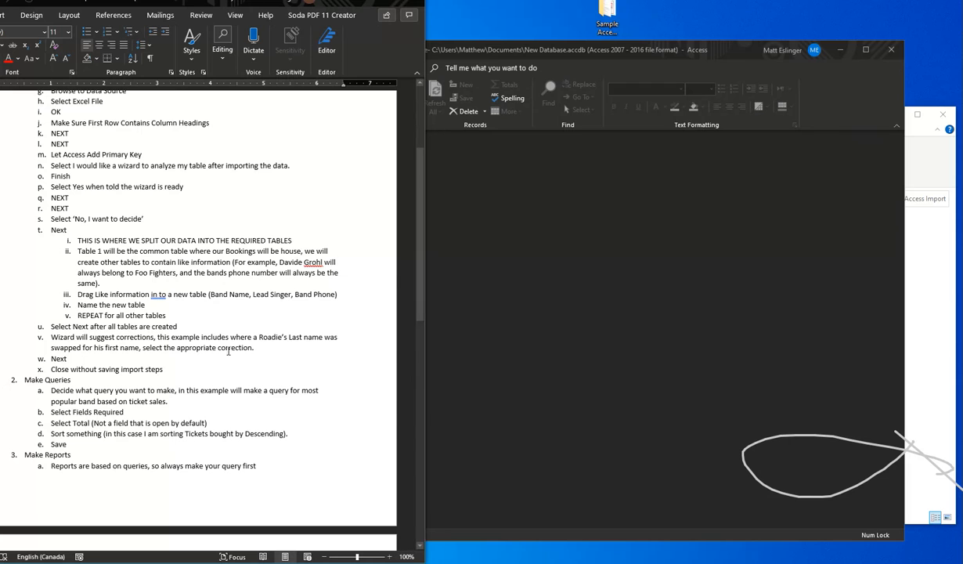
pyautogui.click(493, 324)
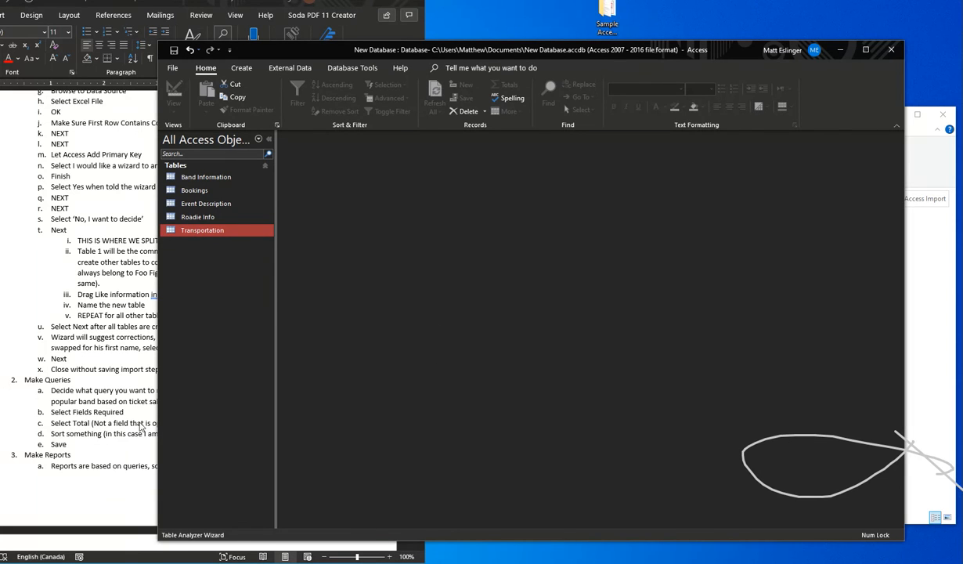
pyautogui.click(120, 423)
pyautogui.click(494, 363)
pyautogui.click(110, 412)
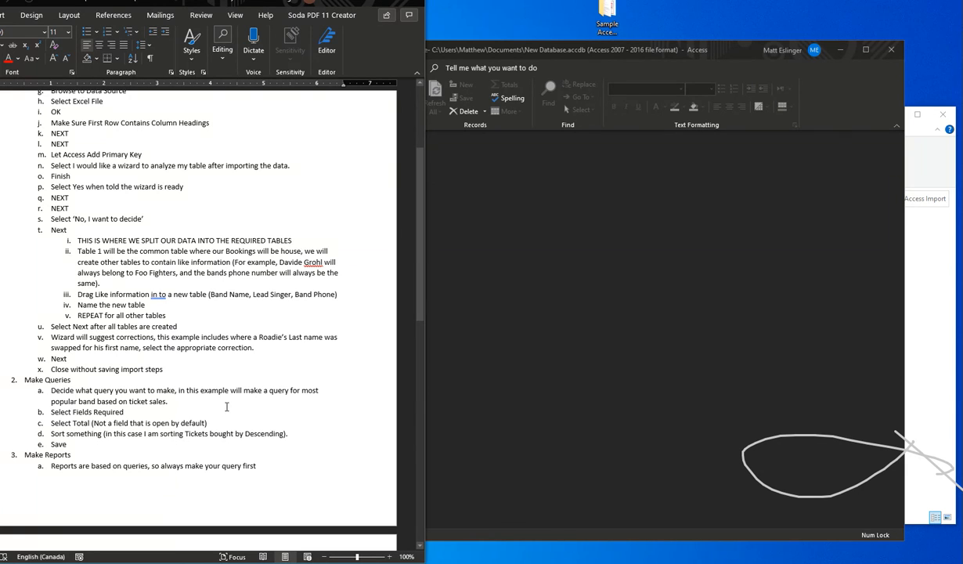
pyautogui.click(512, 301)
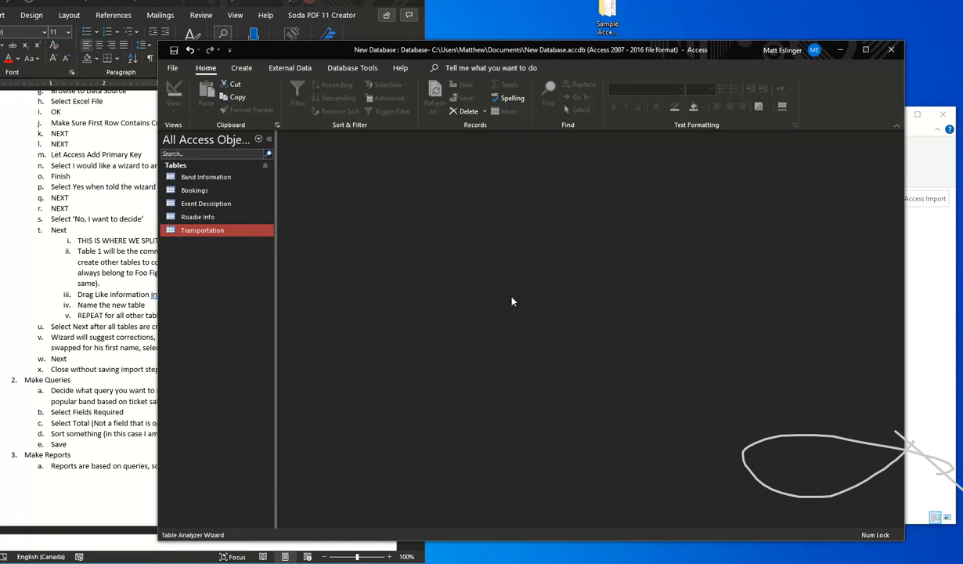
# Start a new query with the Simple Query Wizard and add the Band Name field from the Band Information table.
pyautogui.click(239, 68)
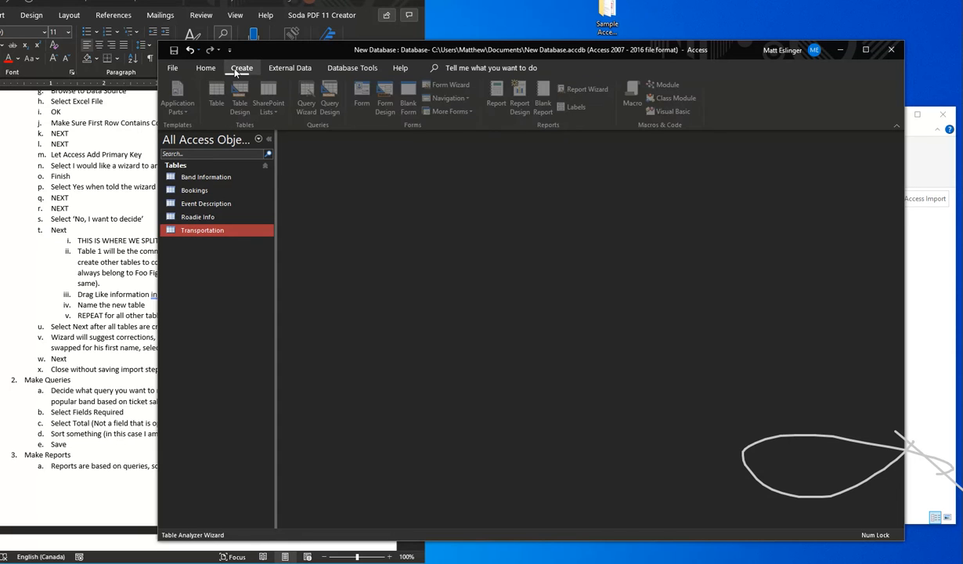
pyautogui.click(309, 100)
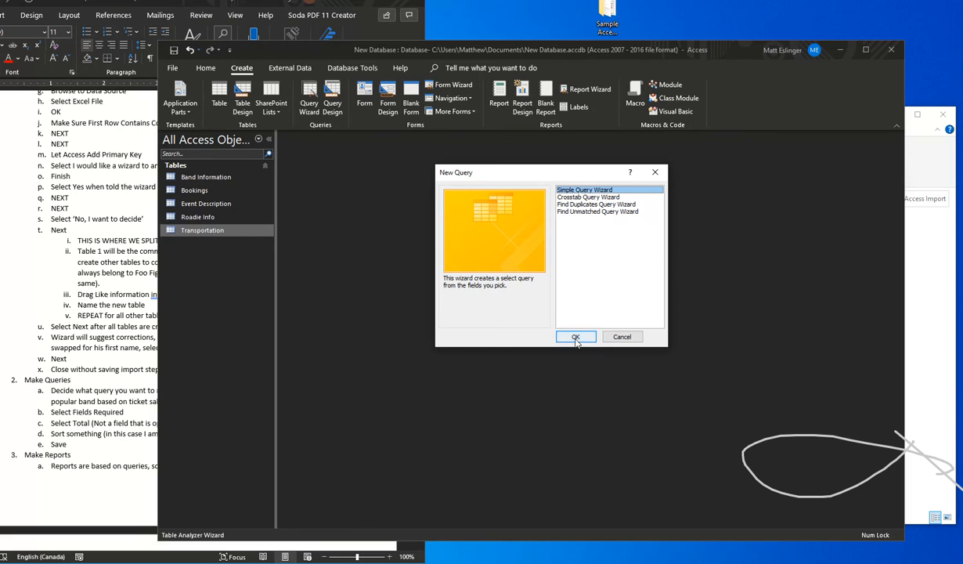
pyautogui.click(574, 335)
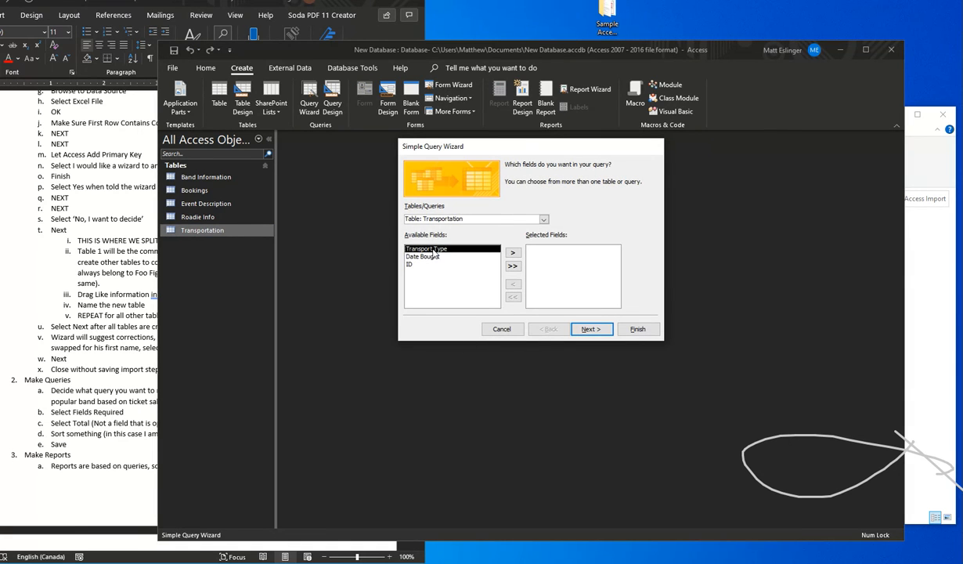
pyautogui.click(544, 220)
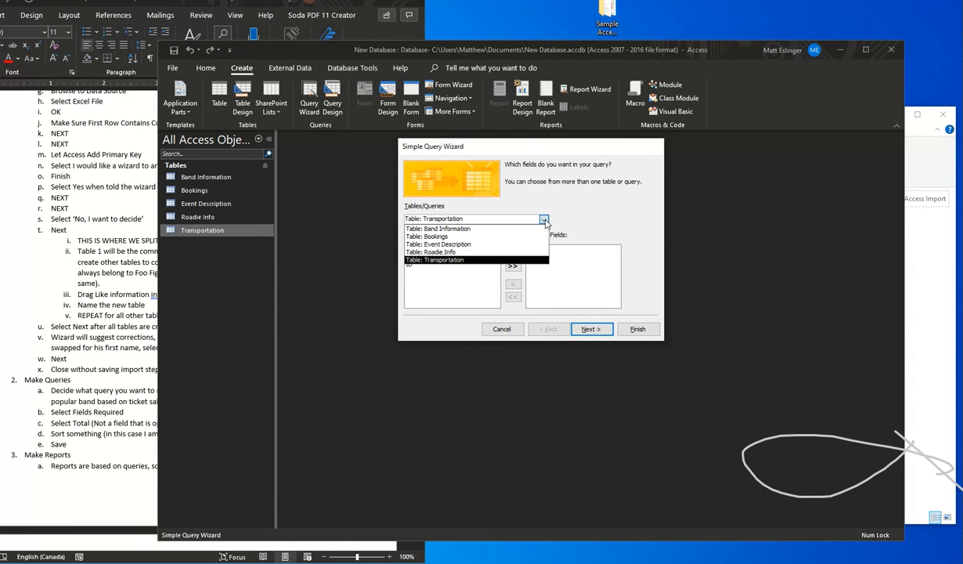
pyautogui.click(446, 229)
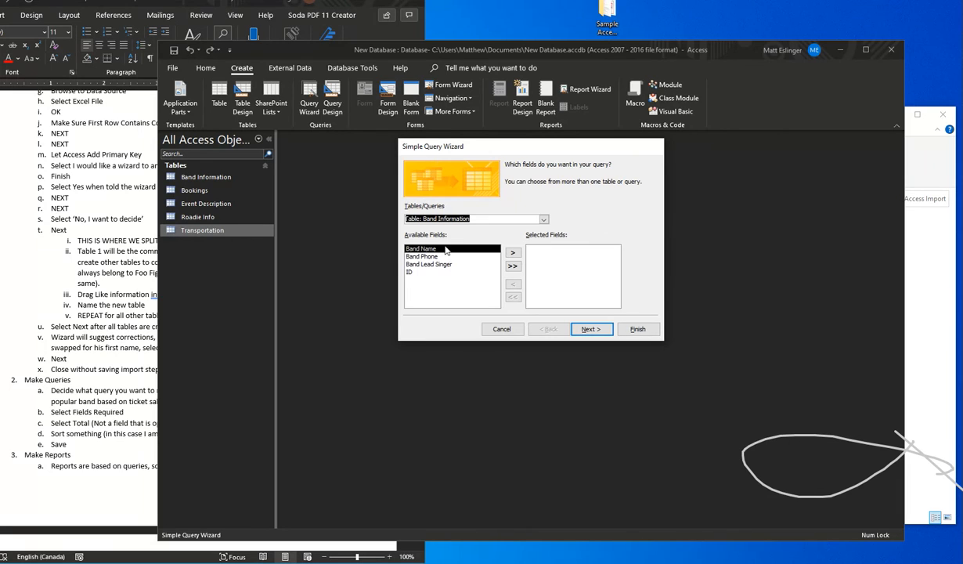
pyautogui.click(513, 255)
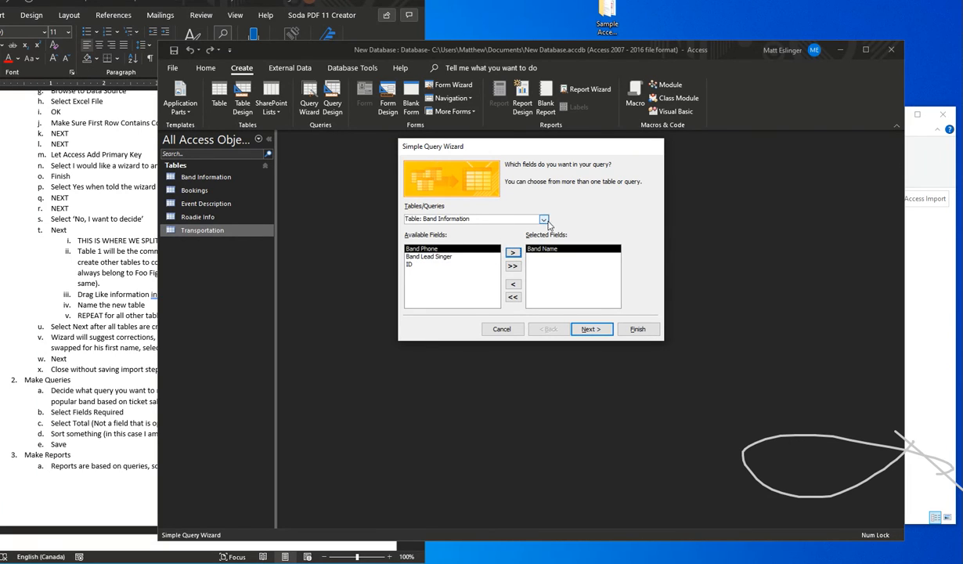
# Add the Tickets Bought field from the Bookings table to the query's selected fields.
pyautogui.click(544, 219)
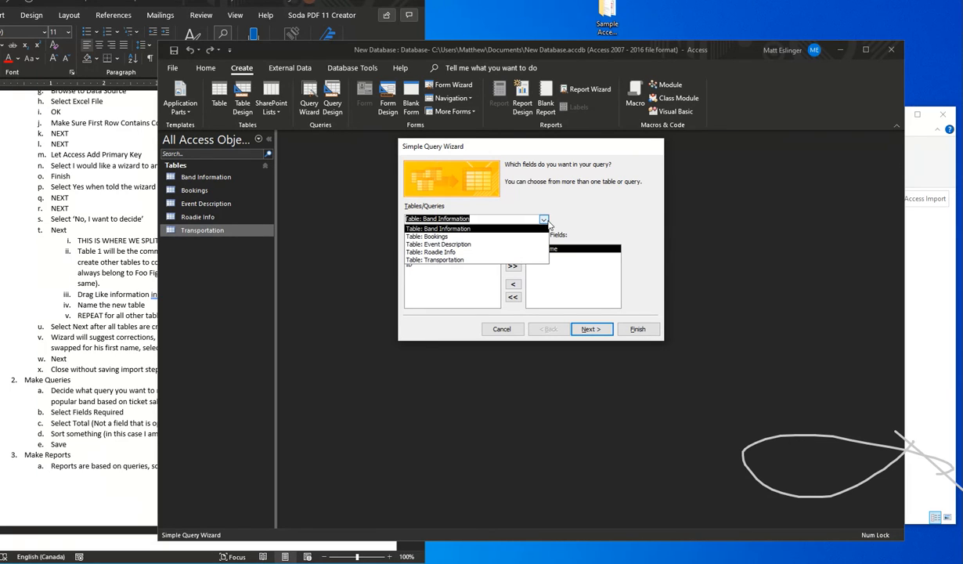
pyautogui.click(470, 236)
pyautogui.click(426, 264)
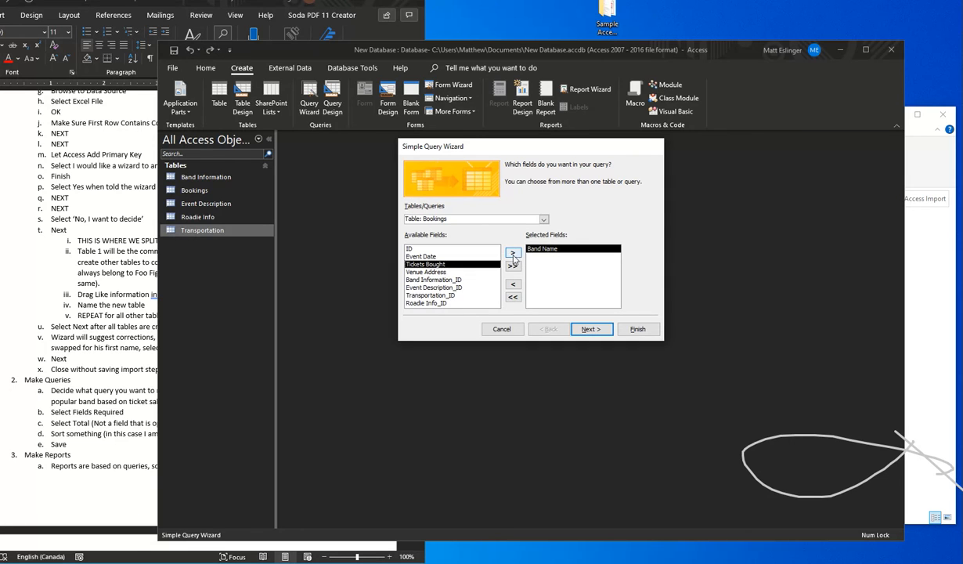
pyautogui.click(513, 253)
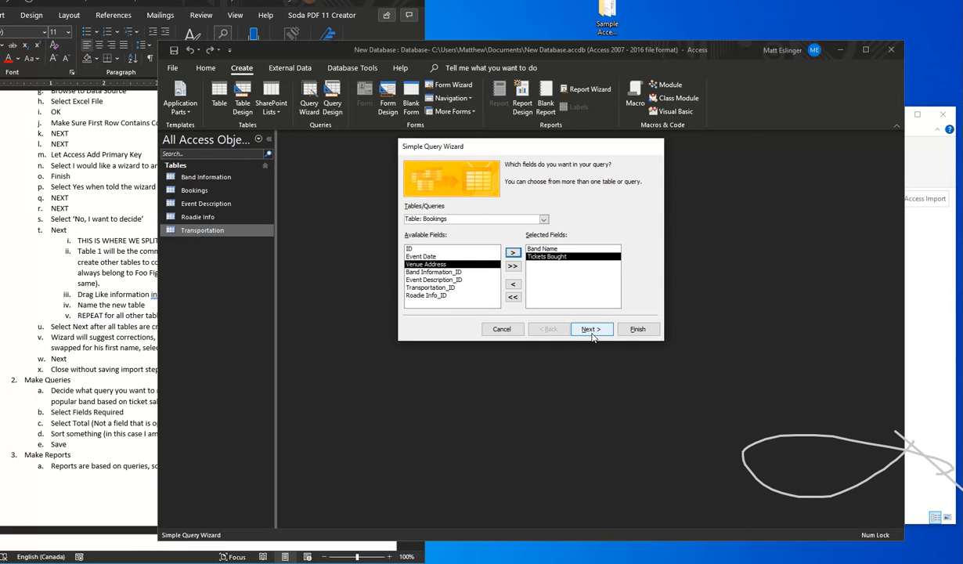